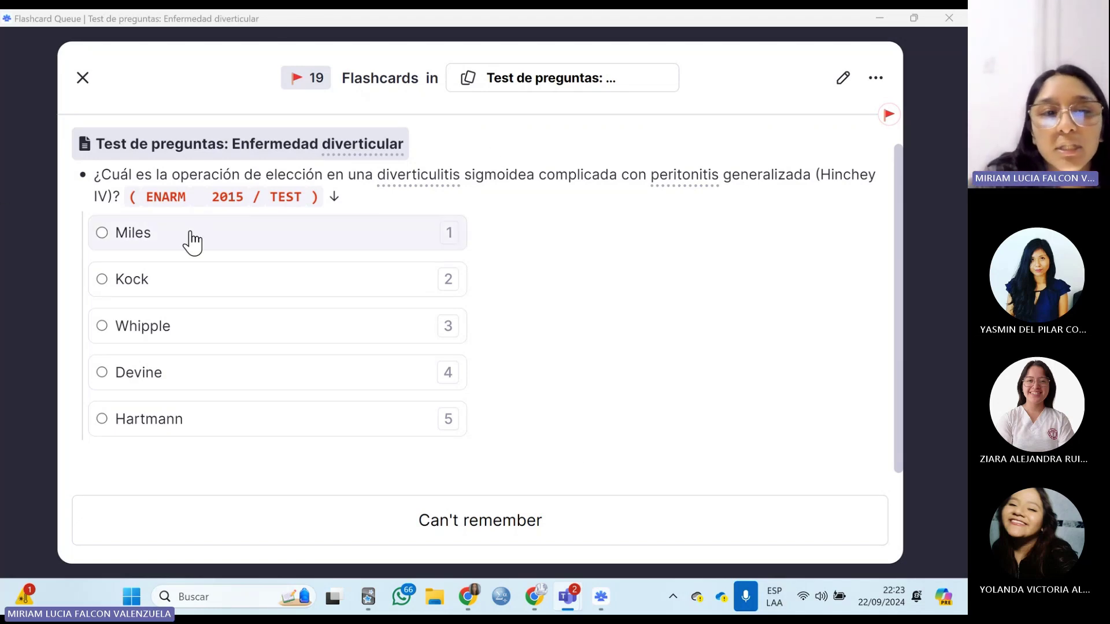
Answer the Hinchey IV card with Hartmann, rated Easily recalled, and the false diverticula card with Colon sigmoides, rated Recalled with effort.
drag(536, 175, 805, 179)
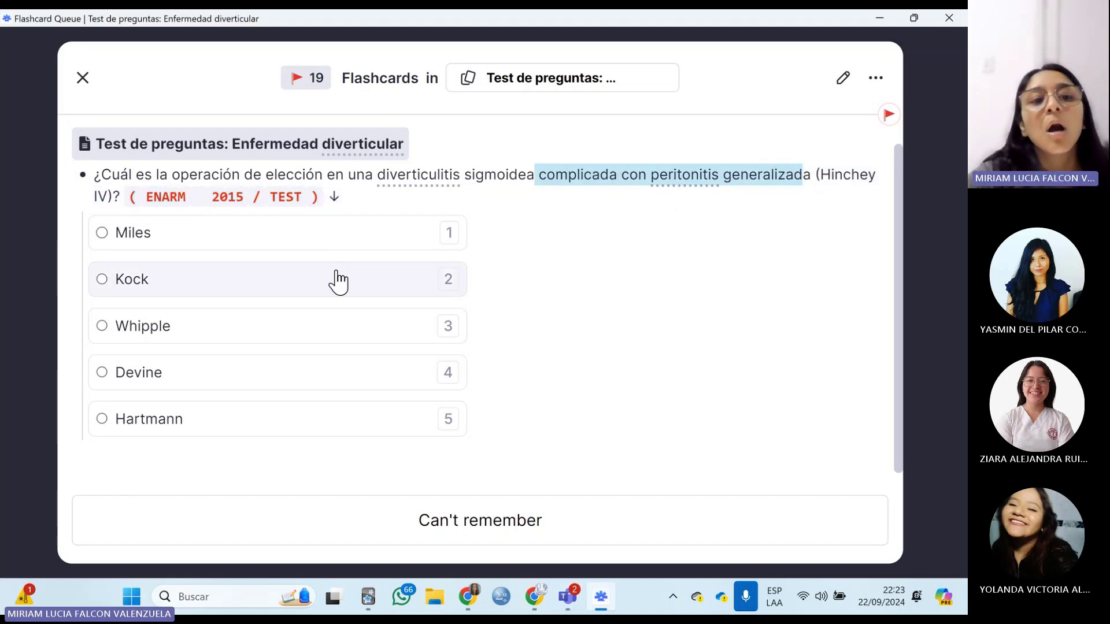
click(439, 418)
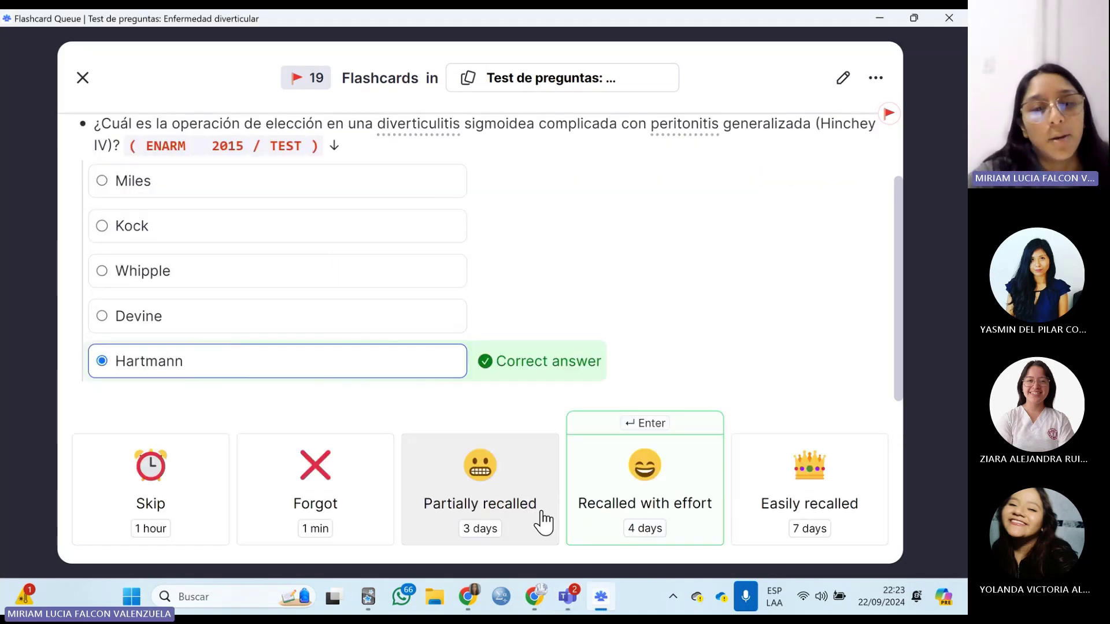
click(760, 494)
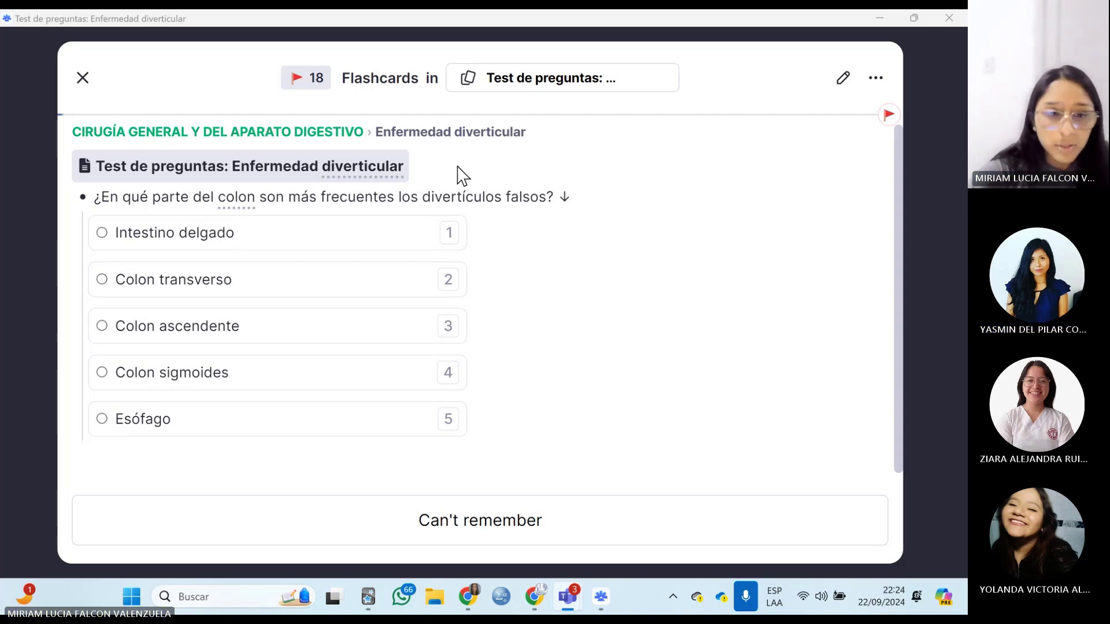
click(224, 371)
click(684, 516)
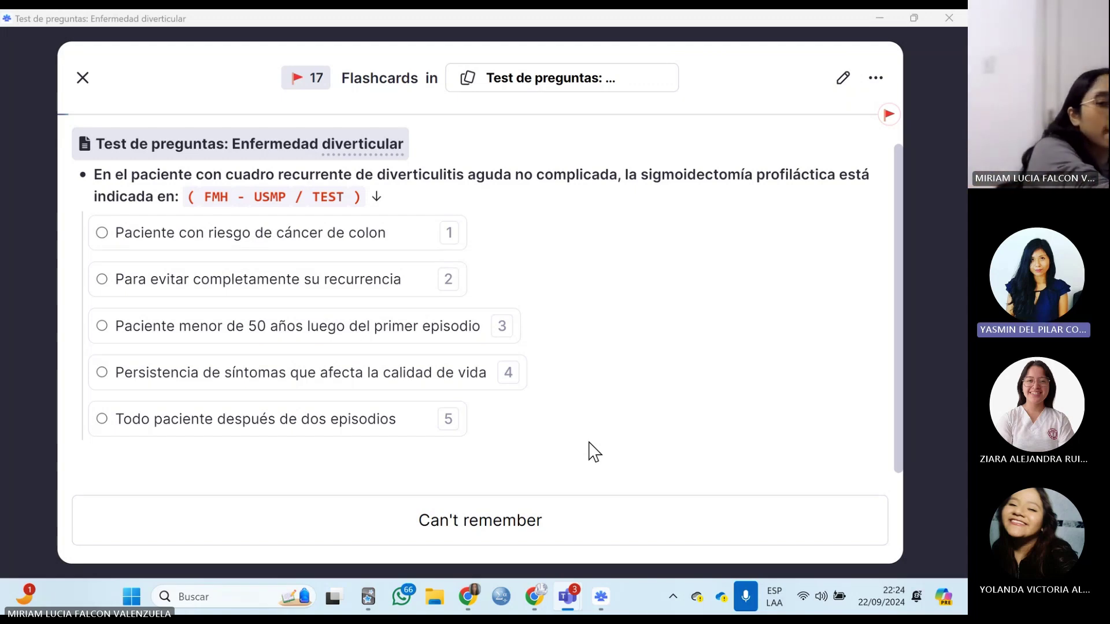
Answer the prophylactic sigmoidectomy card with "Persistencia de síntomas que afecta la calidad de vida", highlight the two-episodes option, and rate it Easily recalled.
click(460, 381)
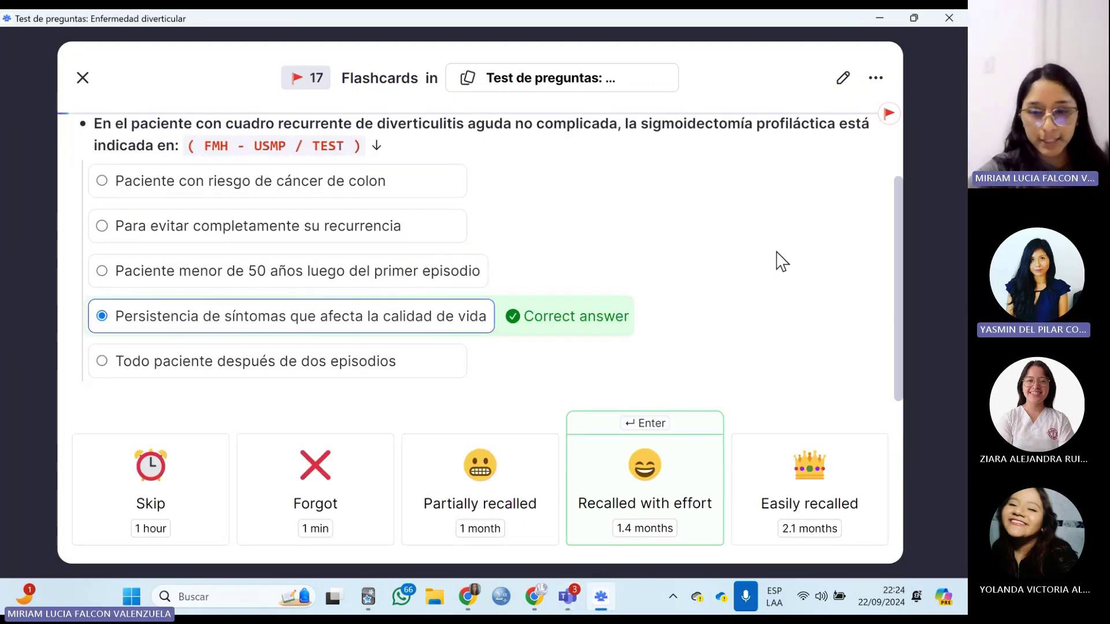
scroll(713, 293, up, 2)
scroll(518, 314, down, 2)
scroll(516, 320, up, 2)
scroll(459, 339, down, 2)
scroll(453, 325, up, 2)
scroll(445, 327, down, 1)
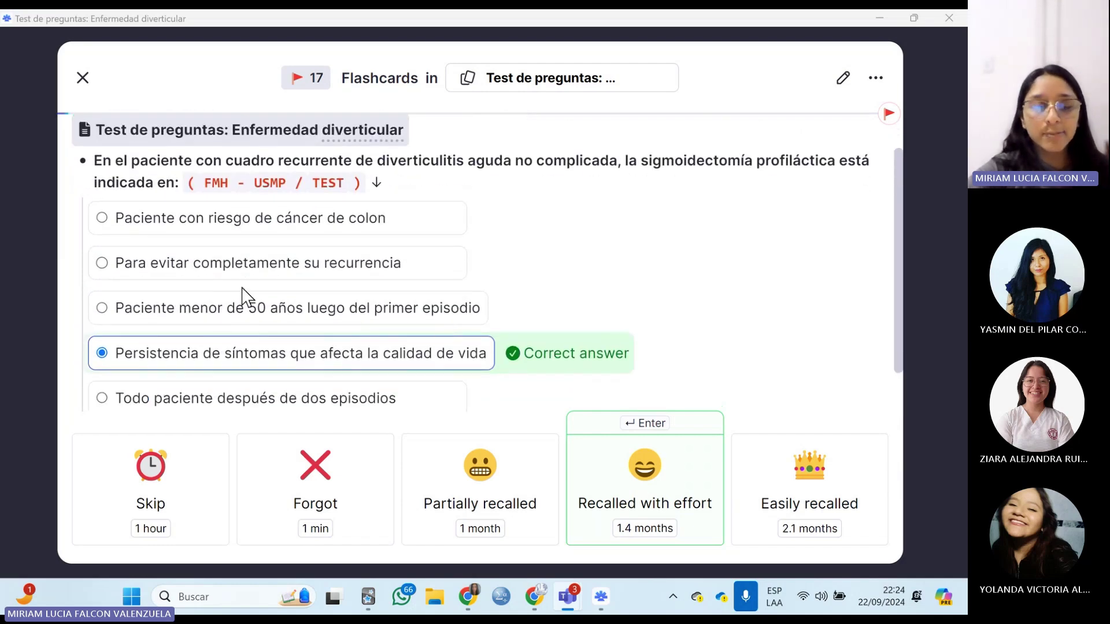
scroll(445, 399, down, 1)
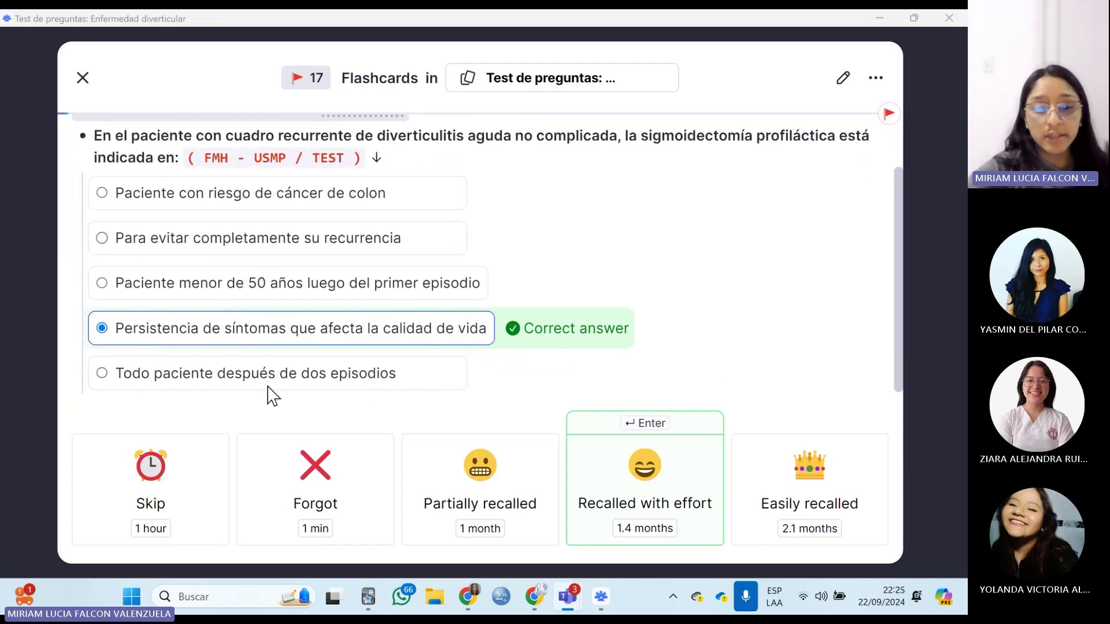
drag(398, 377, 94, 391)
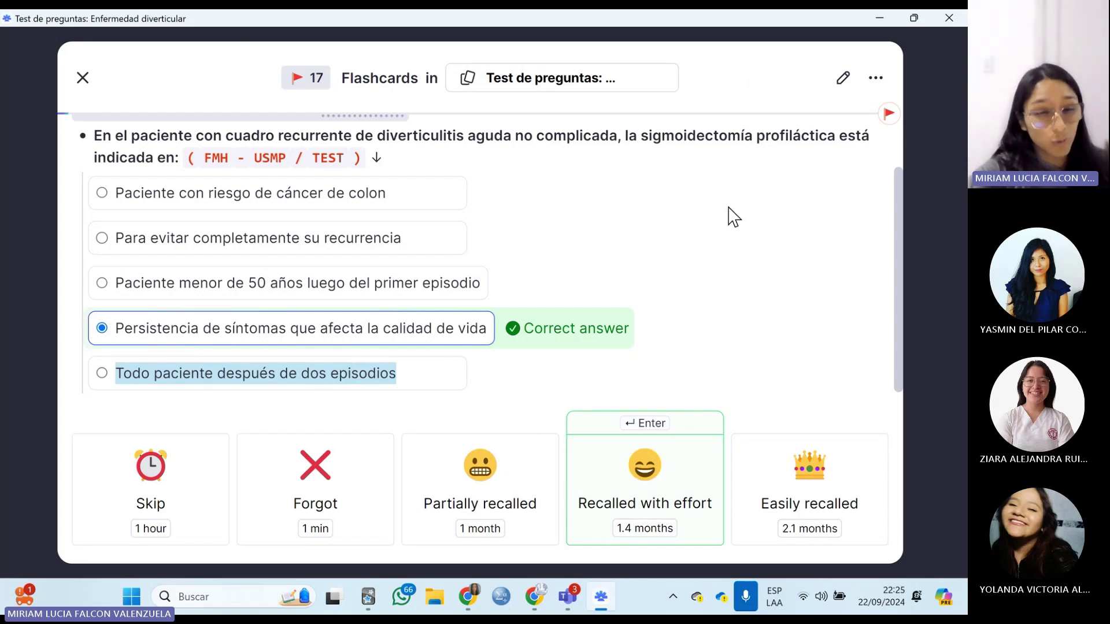
click(747, 508)
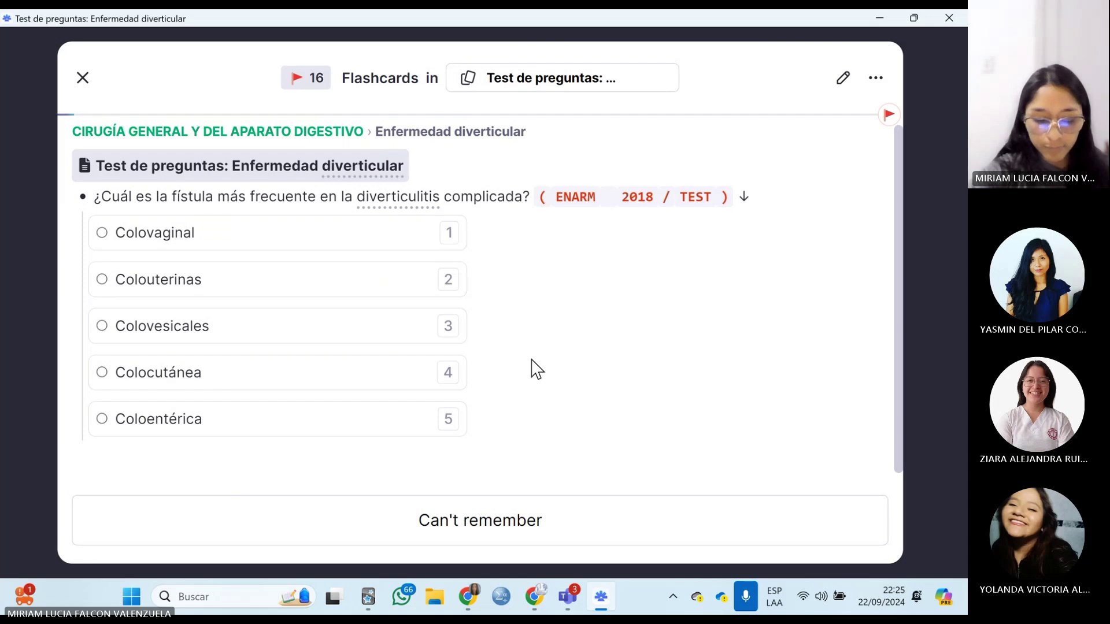
Answer the most frequent fistula card with Colovesicales and rate it; reveal the most frequent complication card's answer and rate it Easily recalled.
click(315, 327)
click(719, 516)
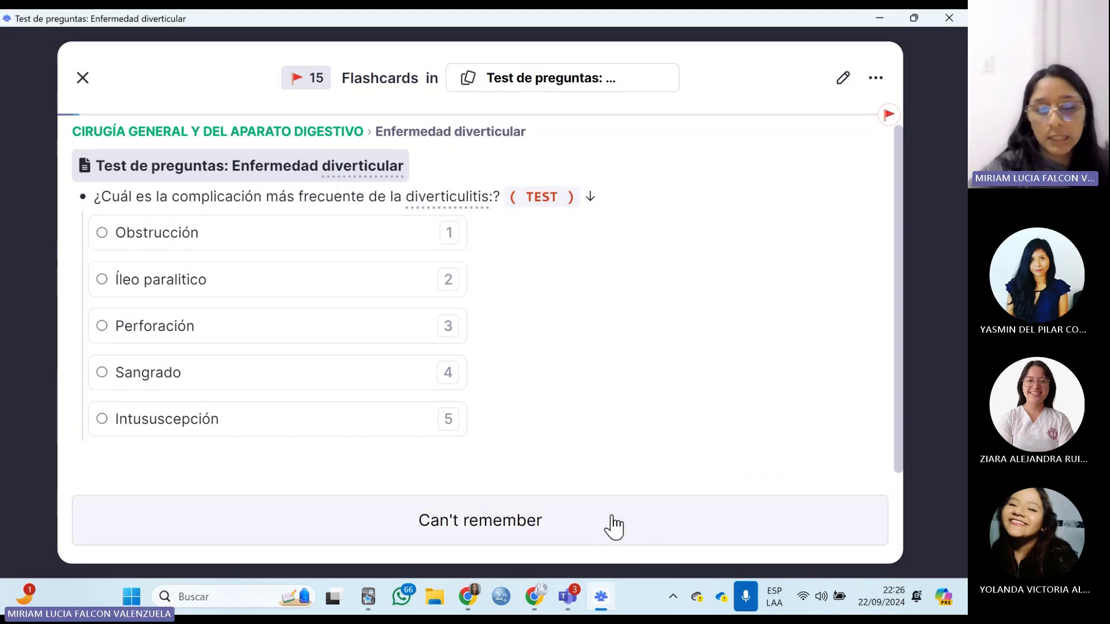
click(570, 531)
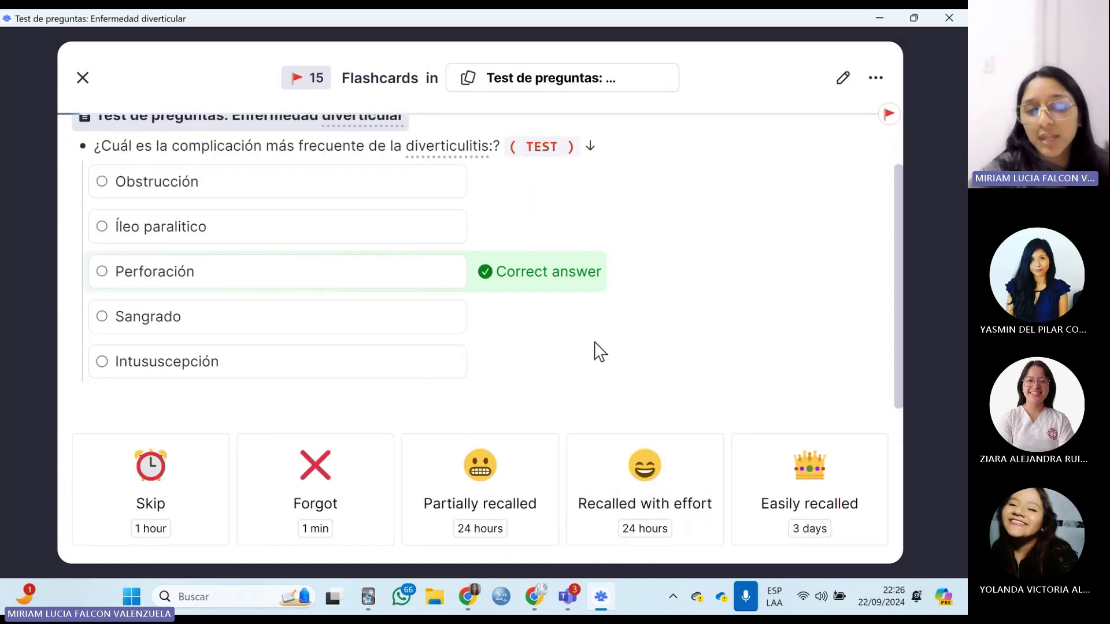
scroll(529, 386, up, 1)
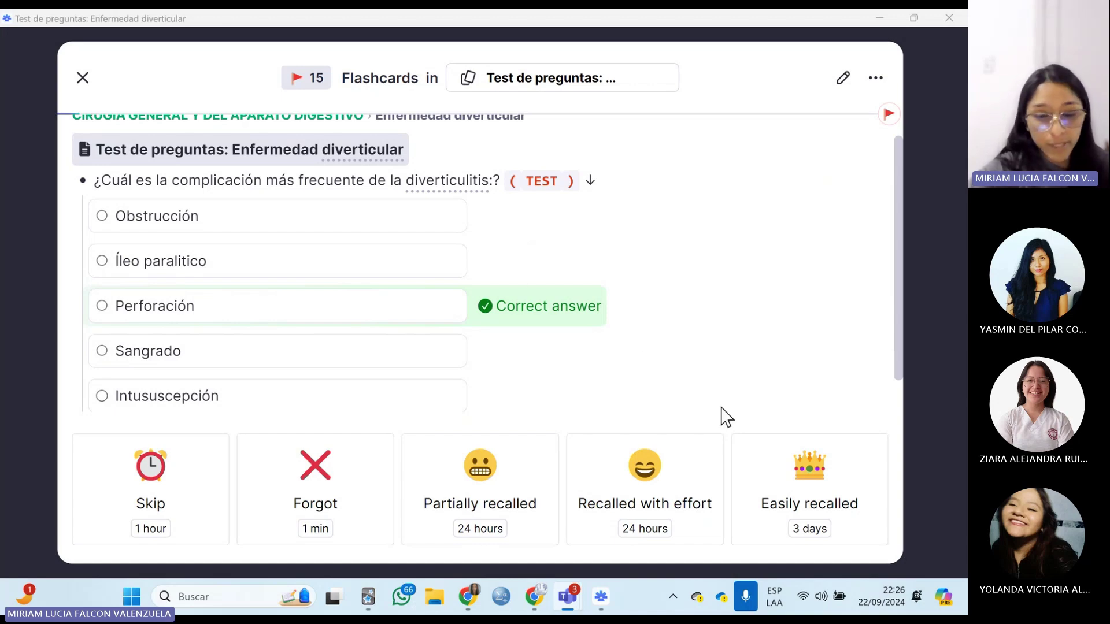
click(766, 502)
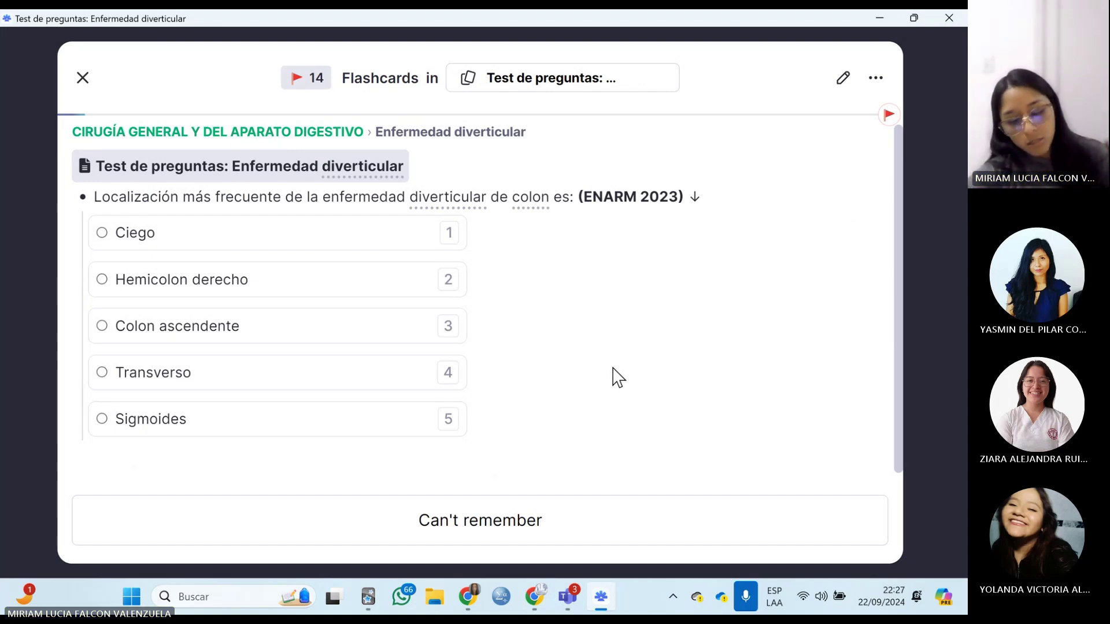
Answer the ENARM 2023 diverticular disease location card with Sigmoides and rate it Easily recalled.
click(225, 418)
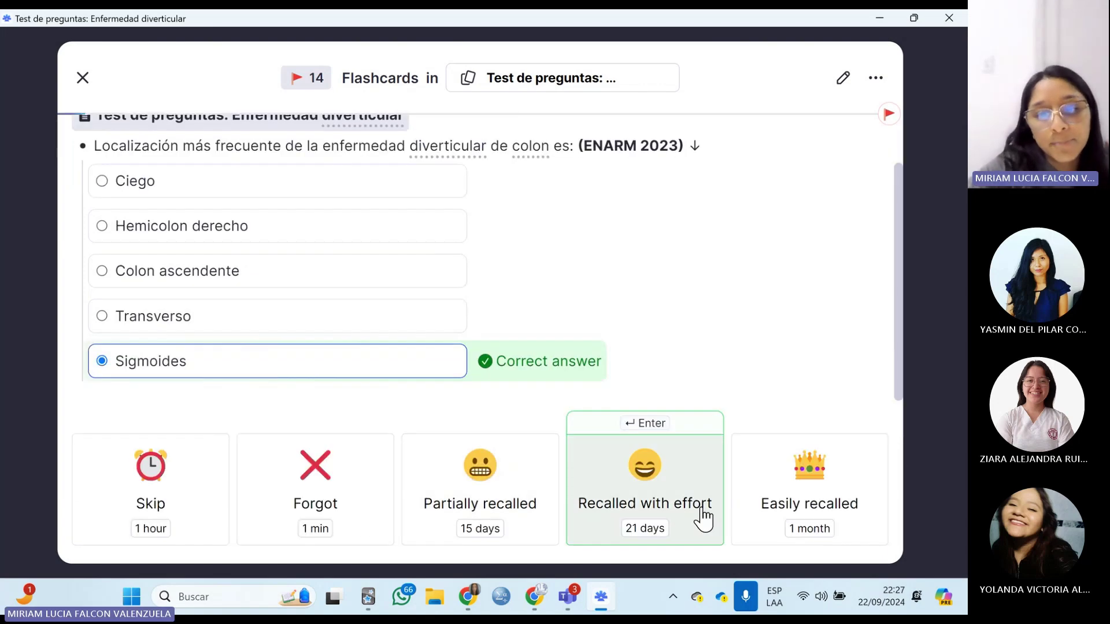
click(752, 502)
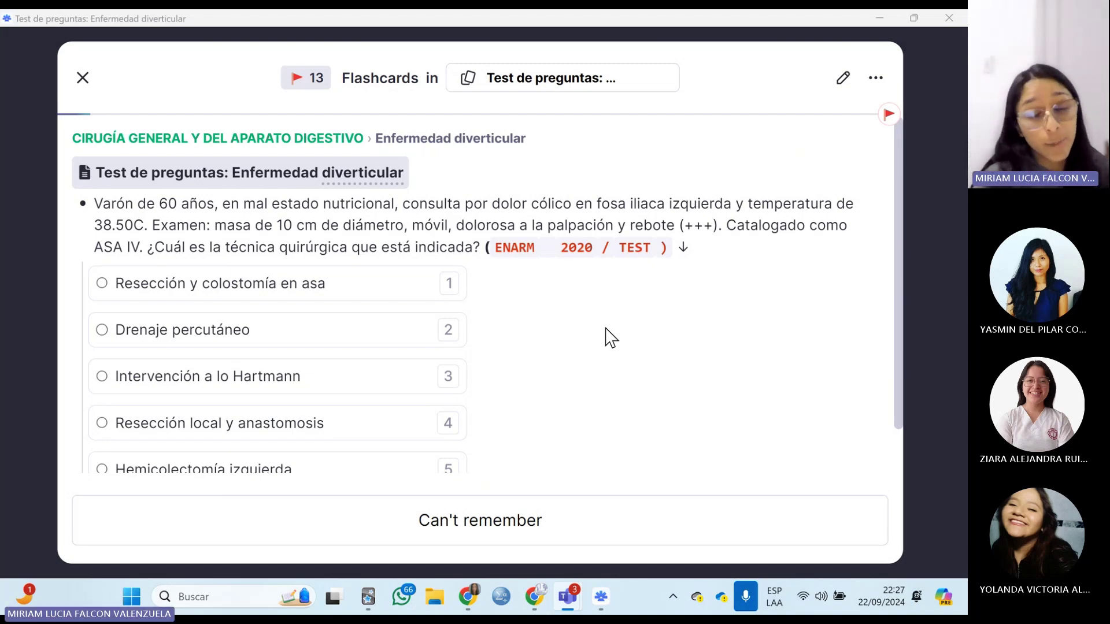
Answer the malnourished 60-year-old ASA IV case with "Intervención a lo Hartmann" and reread the case statement and options.
scroll(602, 338, down, 1)
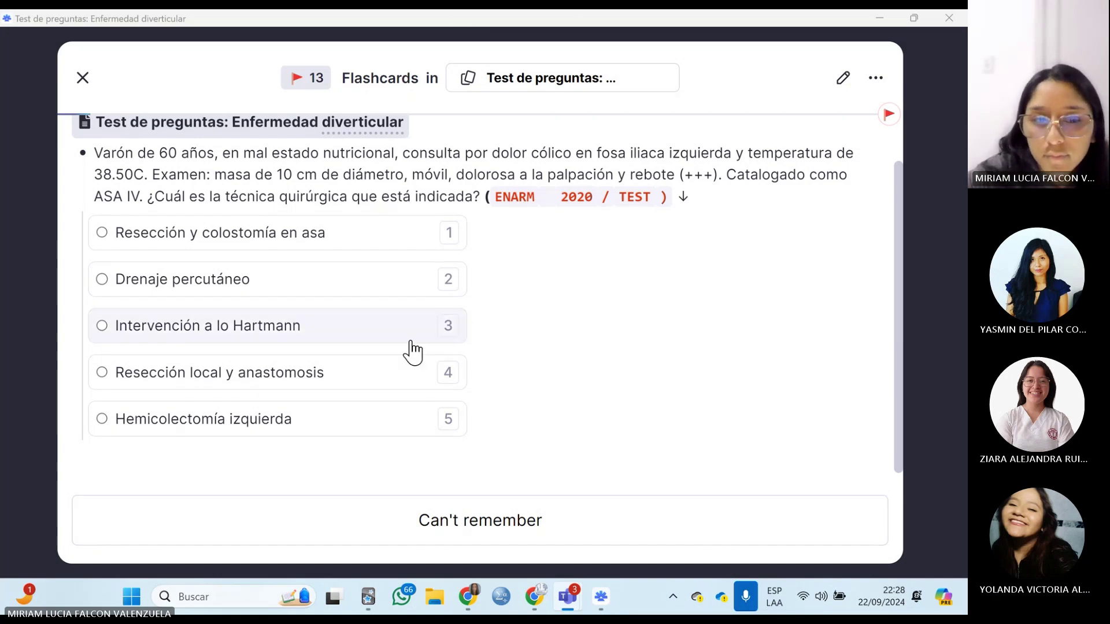
key(3)
scroll(614, 399, up, 2)
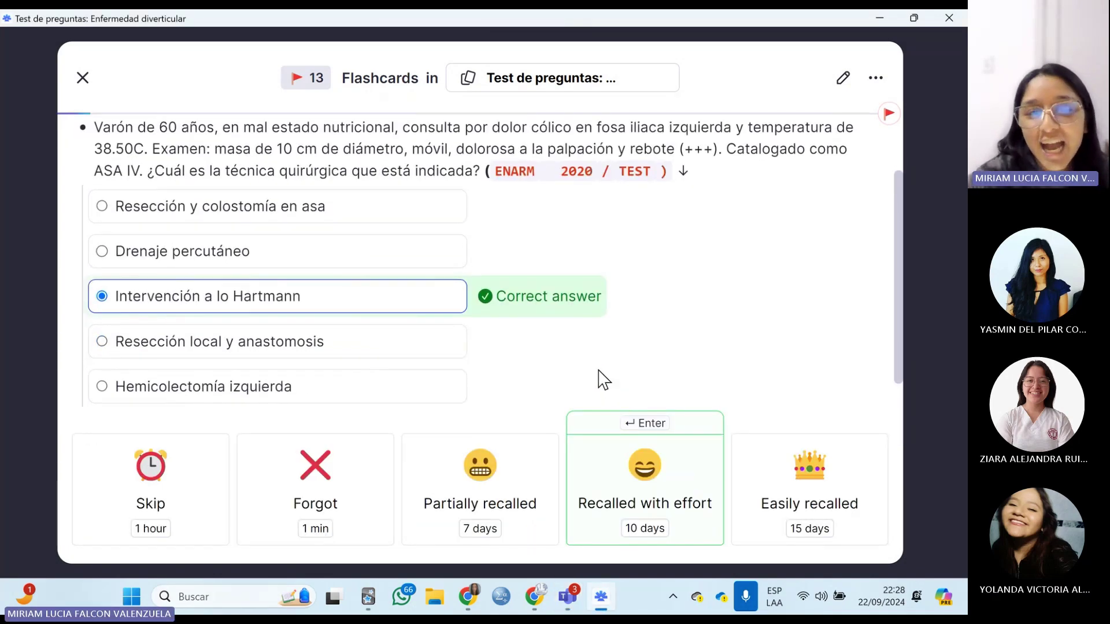
scroll(601, 361, up, 2)
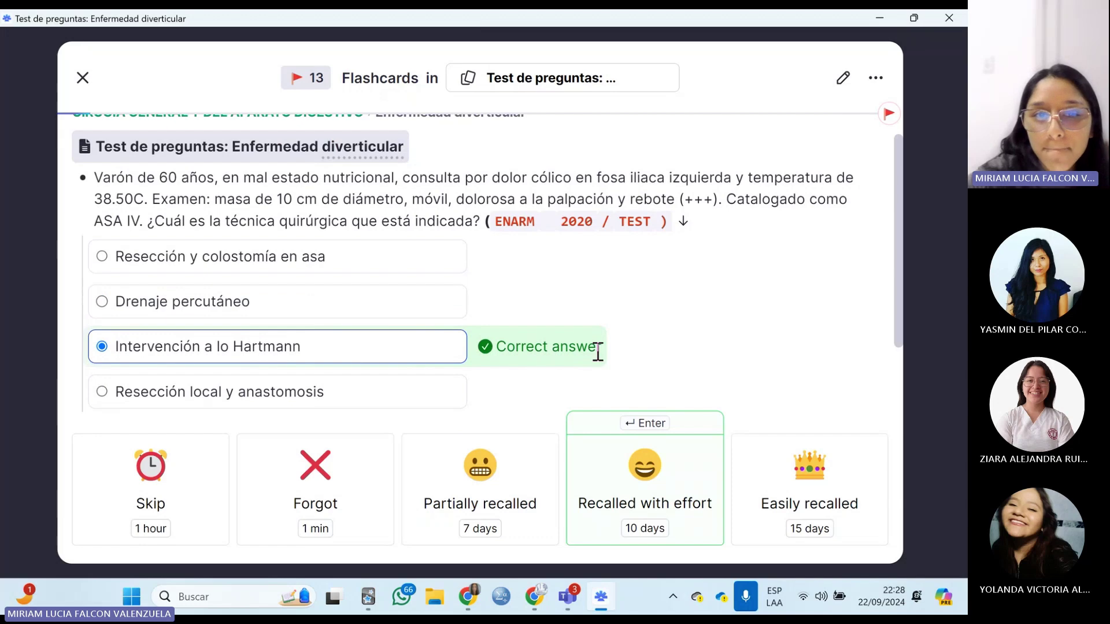
scroll(601, 362, up, 1)
scroll(601, 361, up, 1)
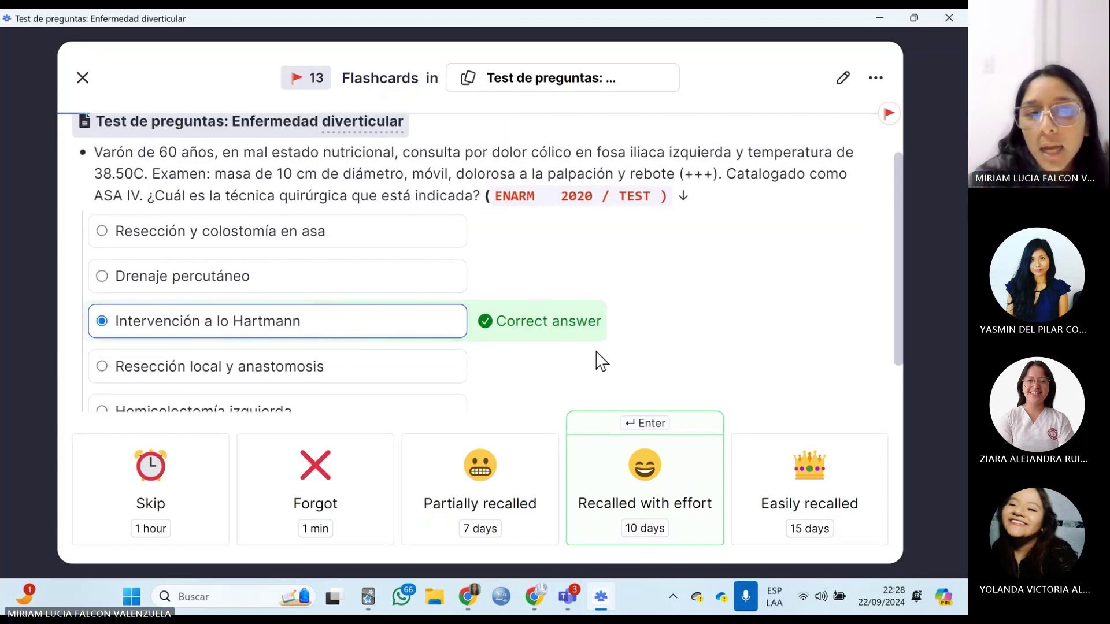
scroll(601, 361, down, 2)
scroll(601, 361, up, 1)
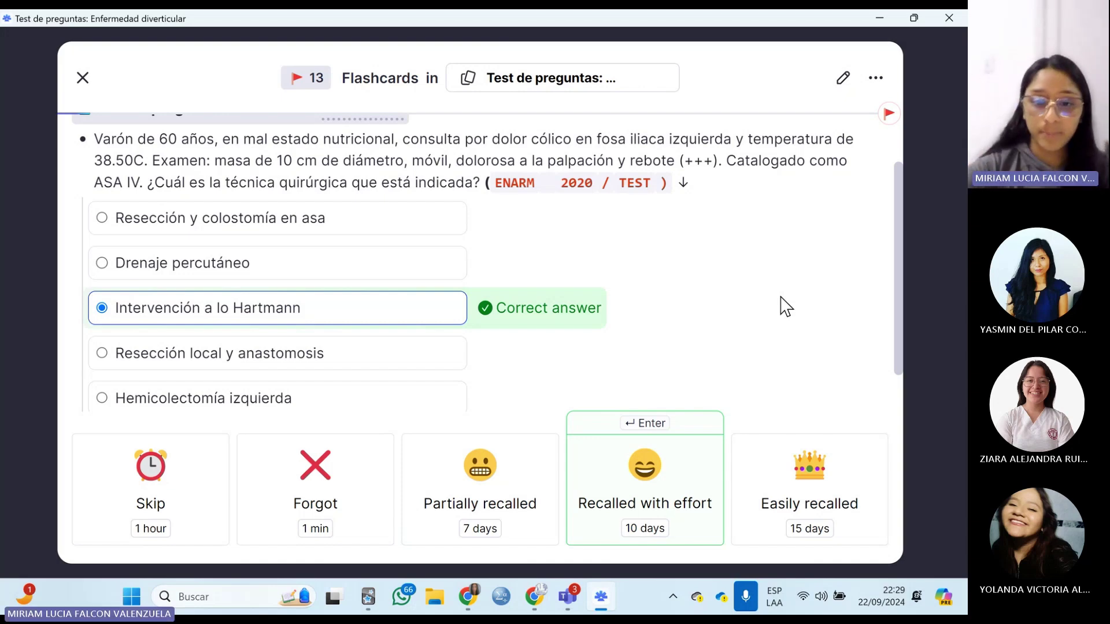
Highlight "ASA IV", "rebote (+++)", "Resección local y anastomosis" and "estado nutricional" on the case card, and rate the card's recall.
drag(139, 181, 94, 183)
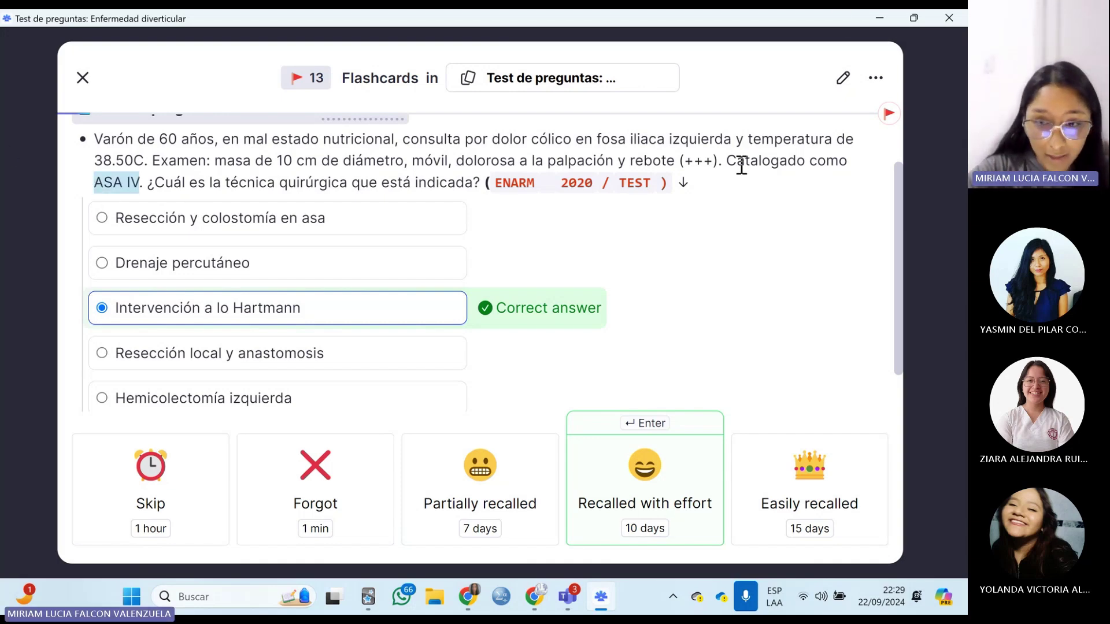
click(848, 149)
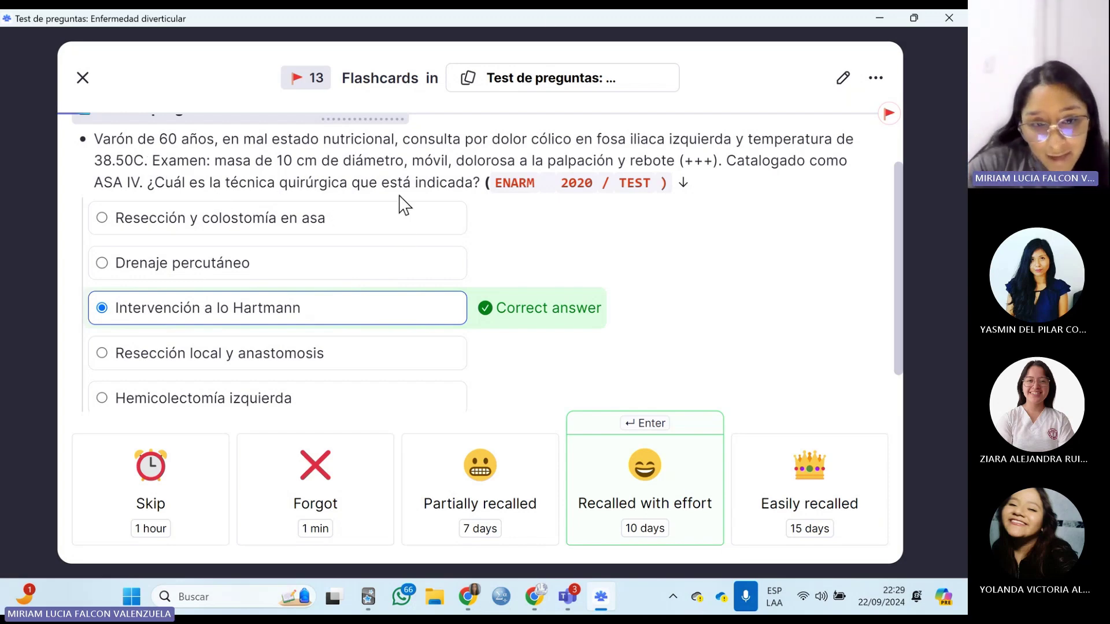
drag(721, 162, 634, 162)
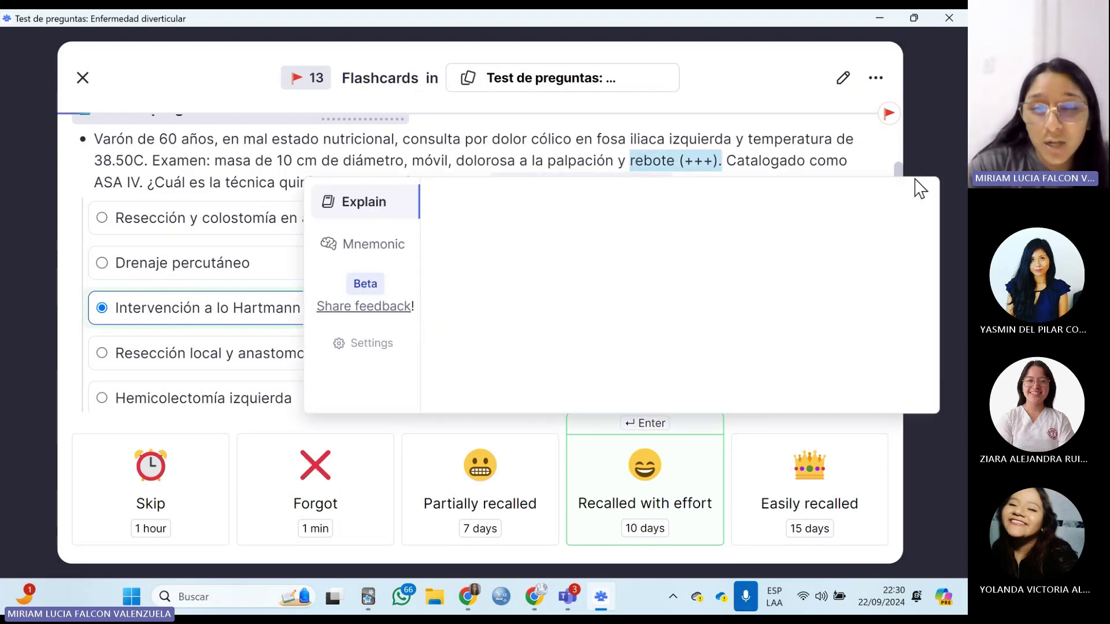
click(776, 172)
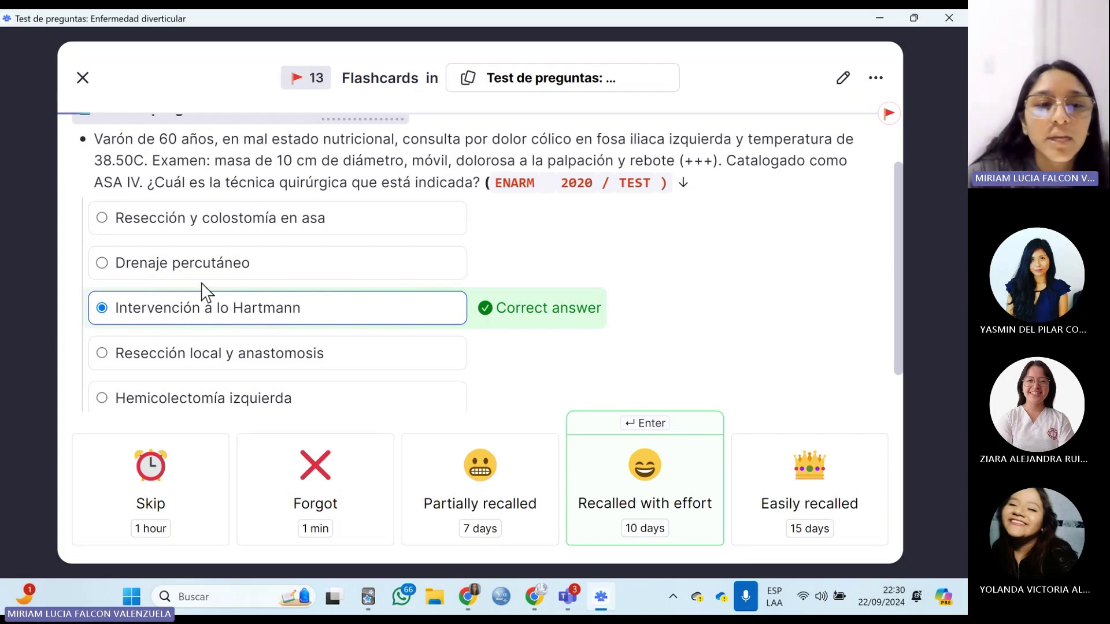
drag(341, 361, 111, 358)
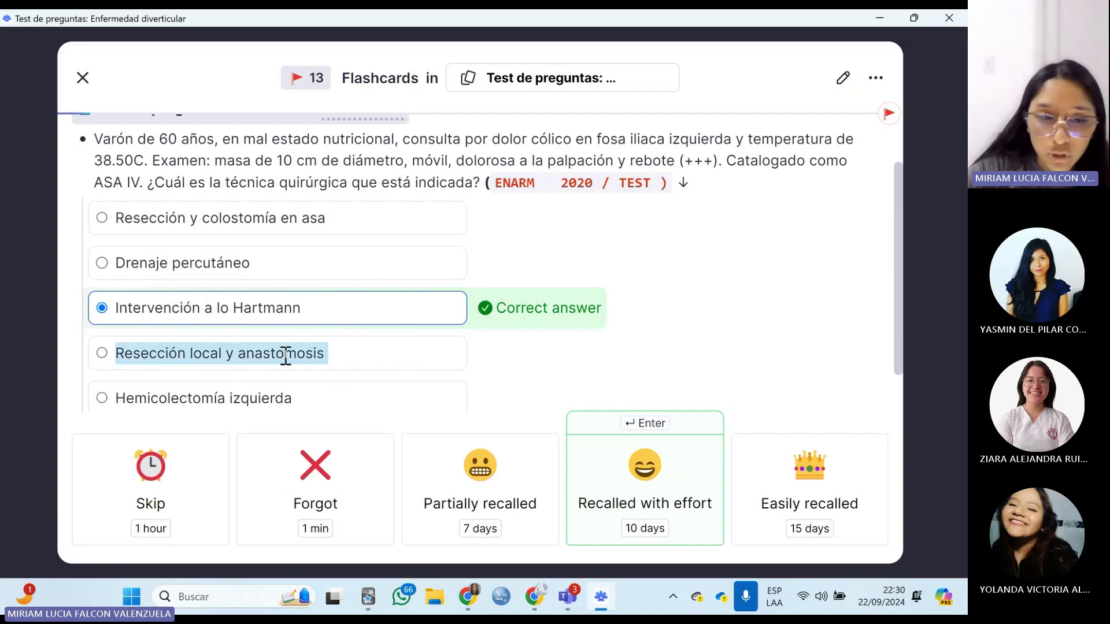
drag(272, 140, 399, 140)
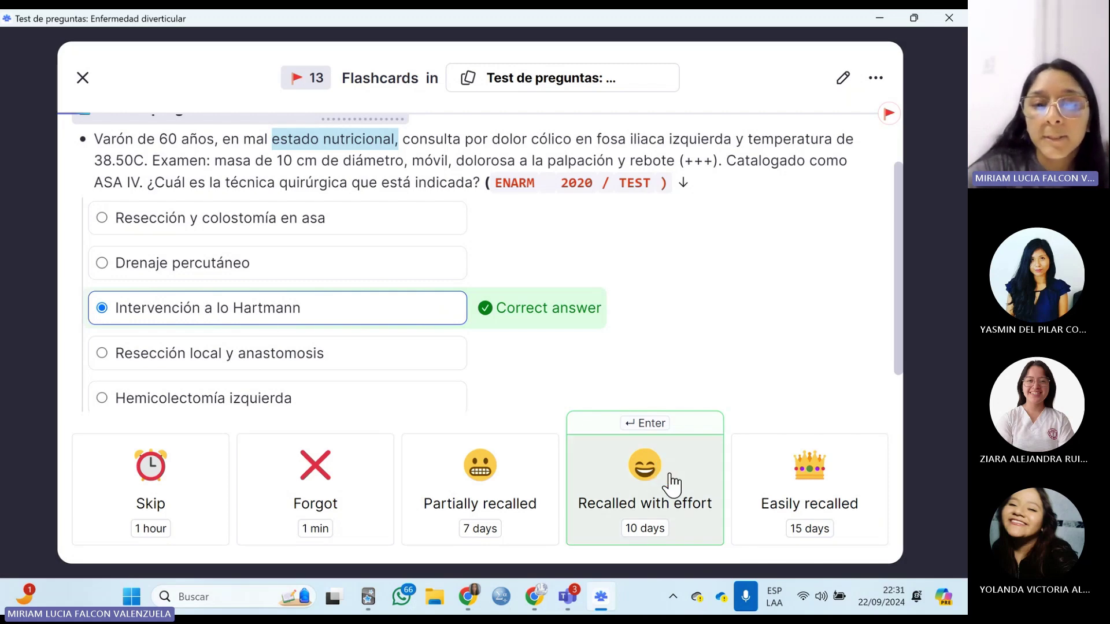
click(347, 442)
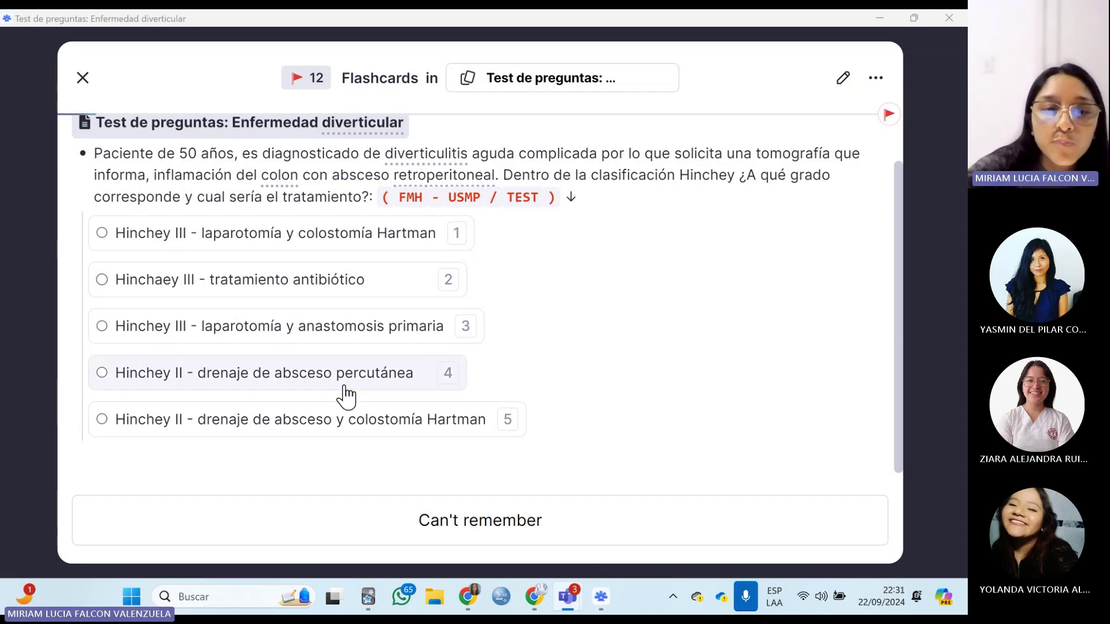
Answer the retroperitoneal abscess card with "Hinchey II - drenaje de absceso percutánea" and rate it Recalled with effort.
key(4)
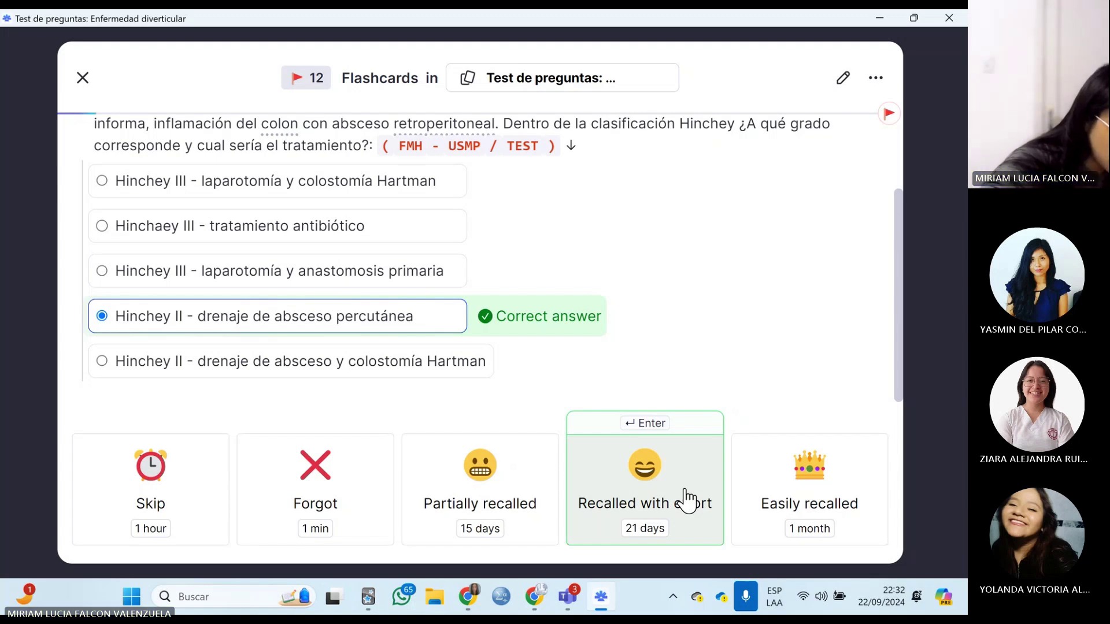
click(718, 528)
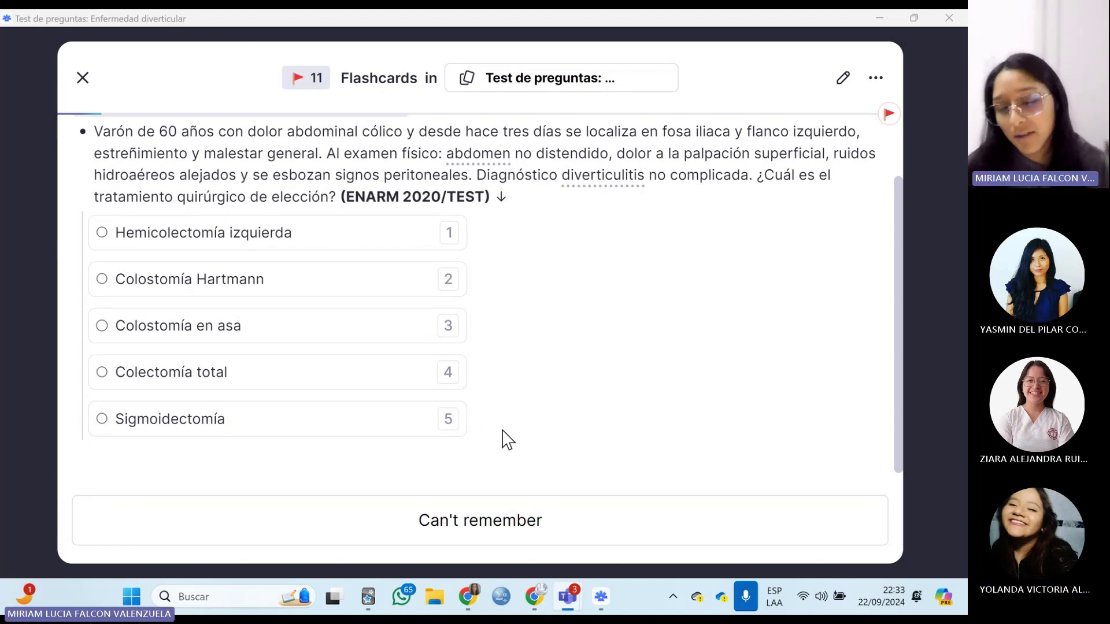
Answer the ENARM 2020 uncomplicated diverticulitis surgery card with Colectomía total and review the case statement.
click(380, 388)
scroll(393, 393, up, 2)
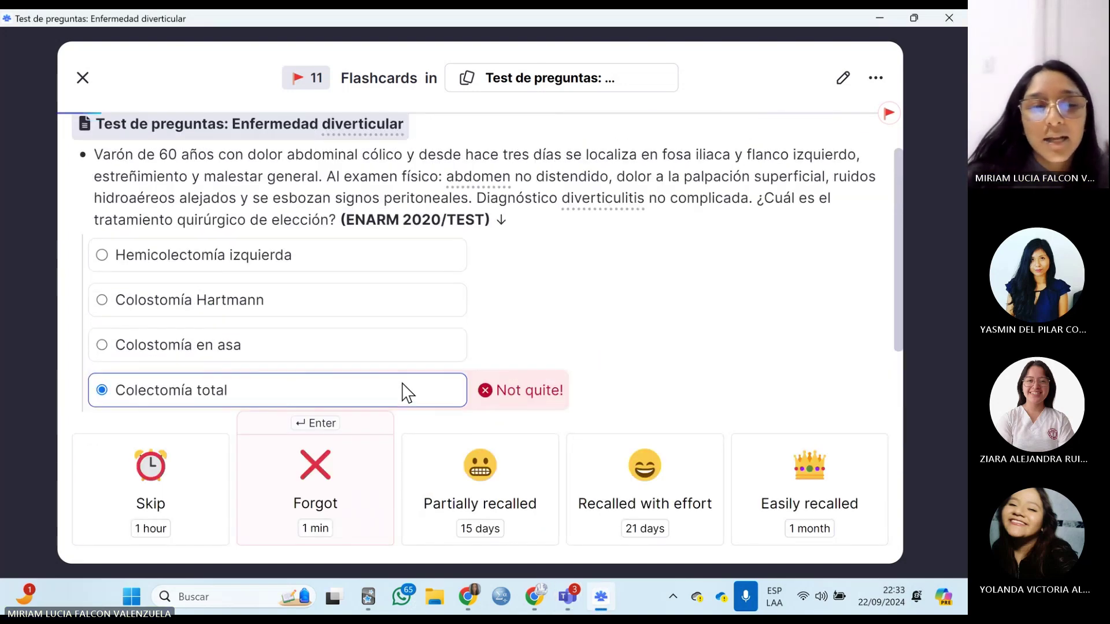
scroll(301, 347, down, 2)
scroll(389, 405, up, 3)
scroll(603, 367, down, 2)
scroll(619, 289, up, 1)
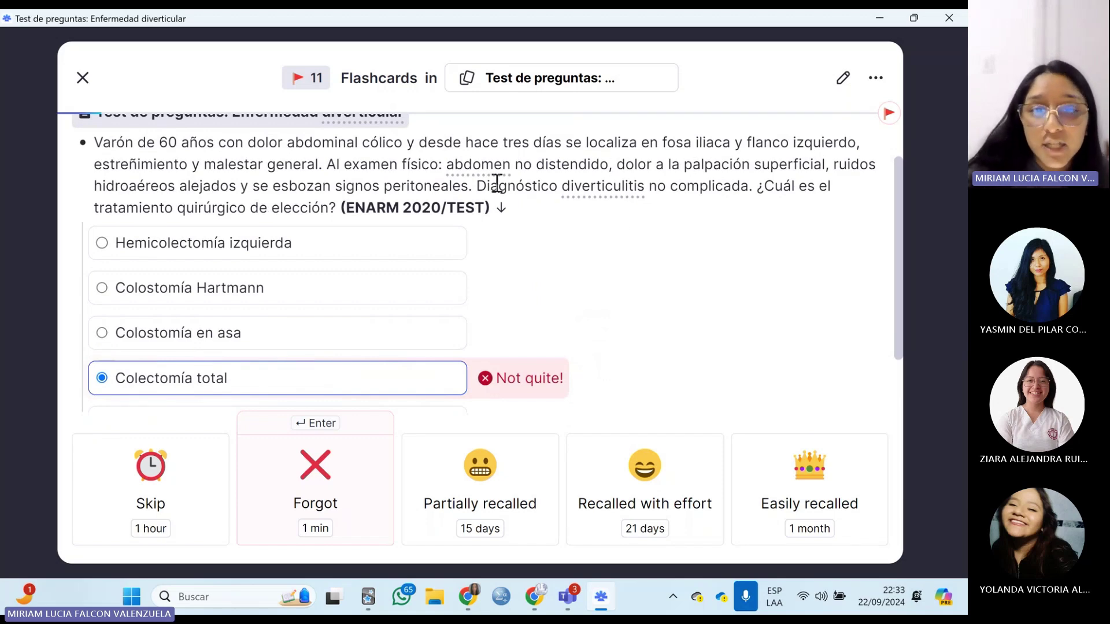
Highlight "esbozan signos peritoneales" and "Diagnóstico diverticulitis no complicada" in the case statement, and compare them with the answer options.
drag(469, 186, 270, 186)
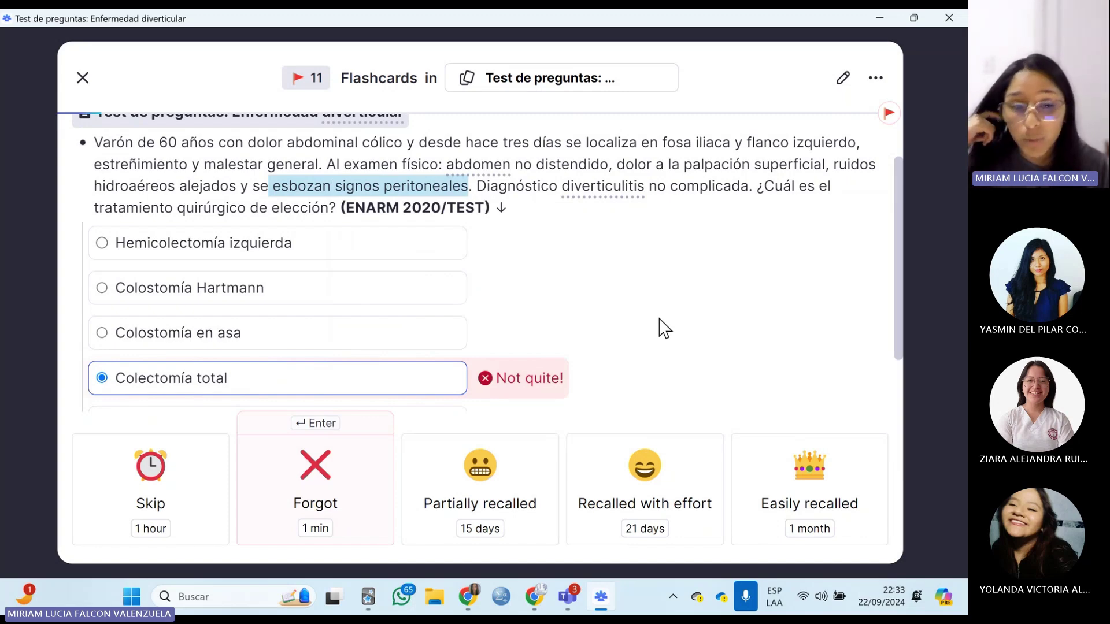
drag(750, 187, 476, 186)
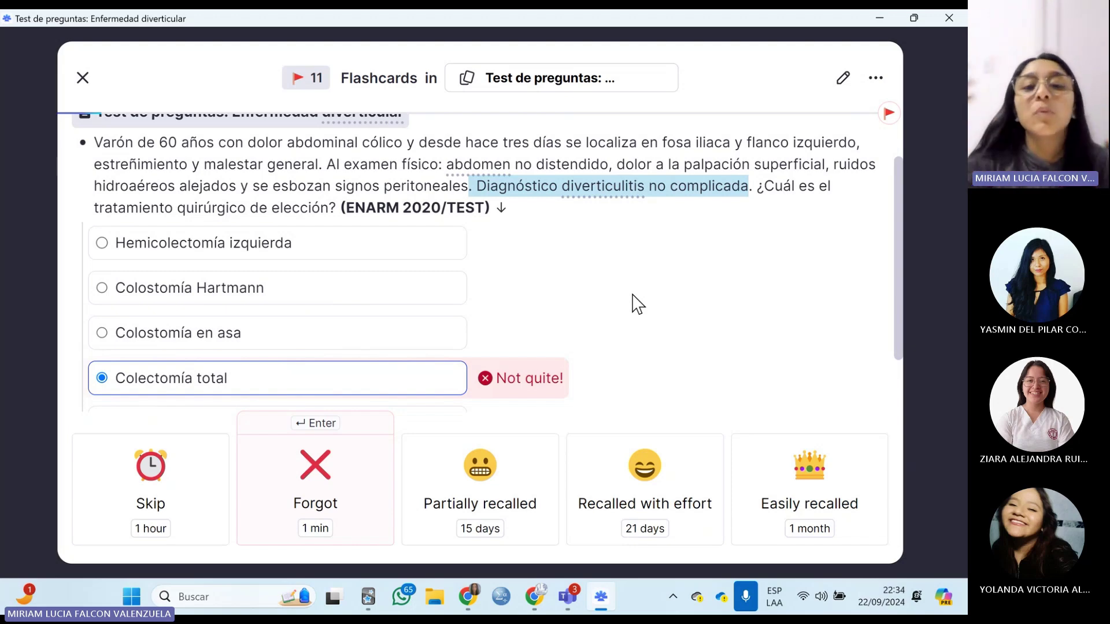
scroll(638, 304, down, 2)
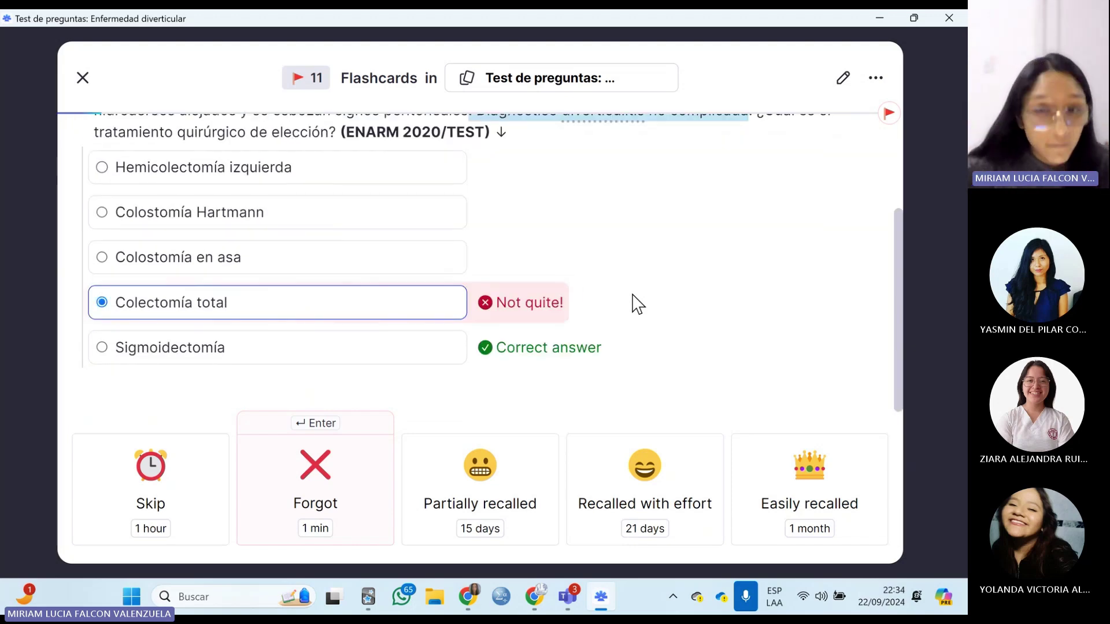
scroll(632, 302, up, 2)
scroll(632, 302, down, 2)
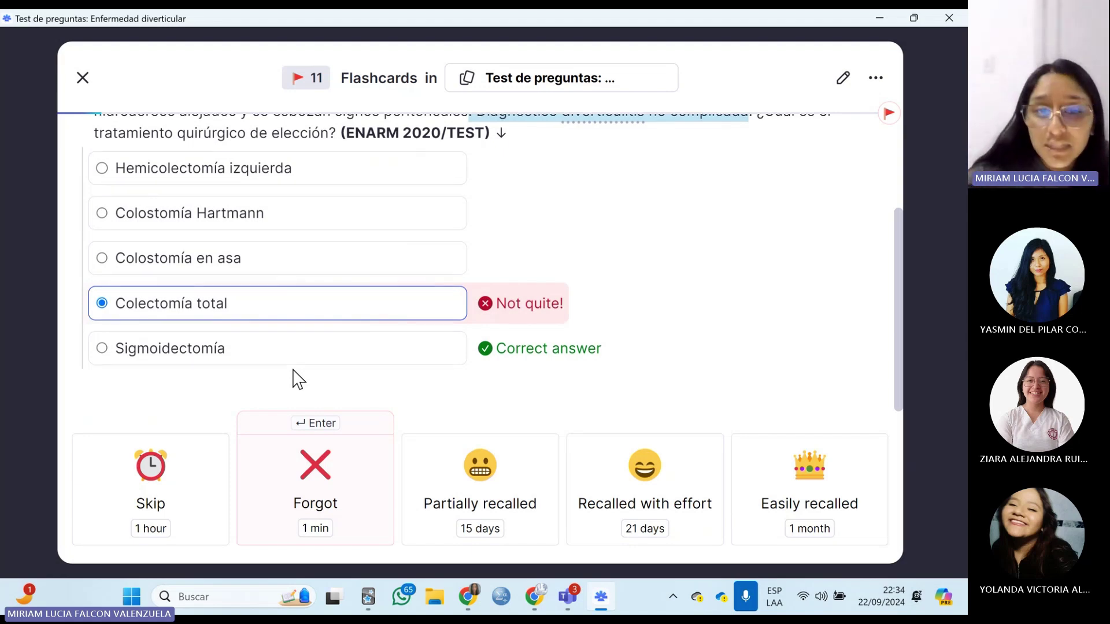
Examine the ENARM 2020 diverticulitis case statement against its surgical answer options.
scroll(503, 292, up, 3)
scroll(451, 277, down, 1)
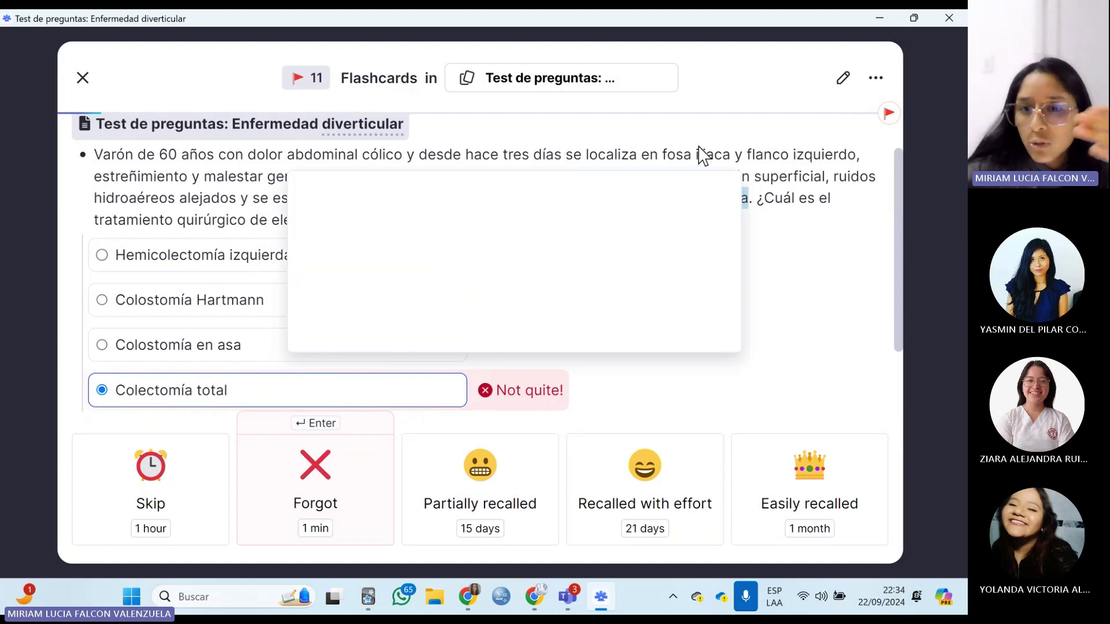
click(613, 374)
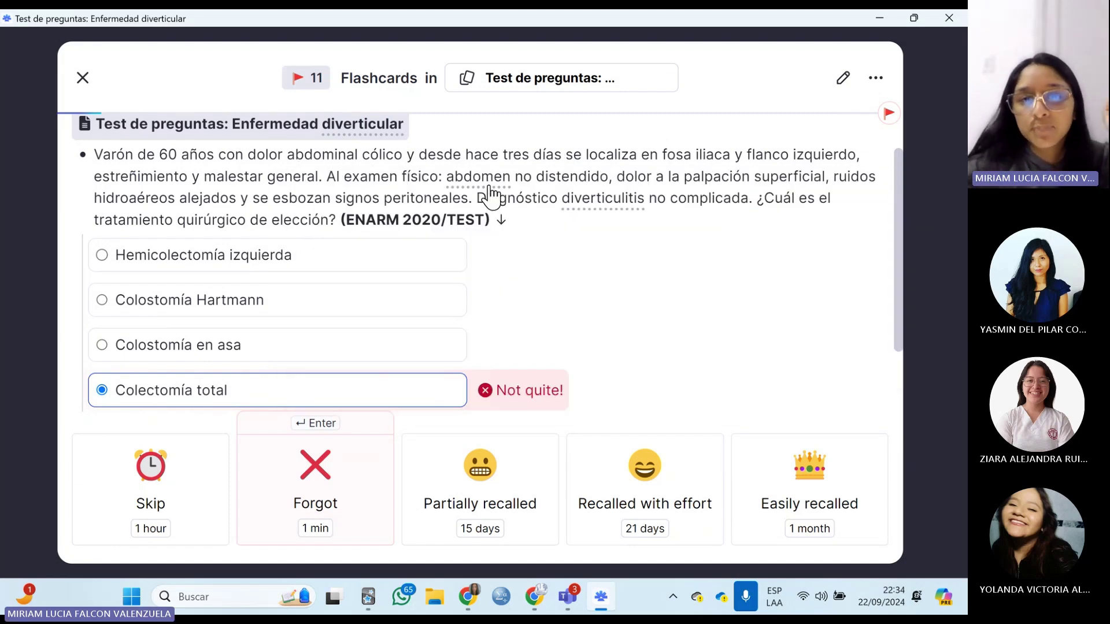
scroll(637, 255, down, 1)
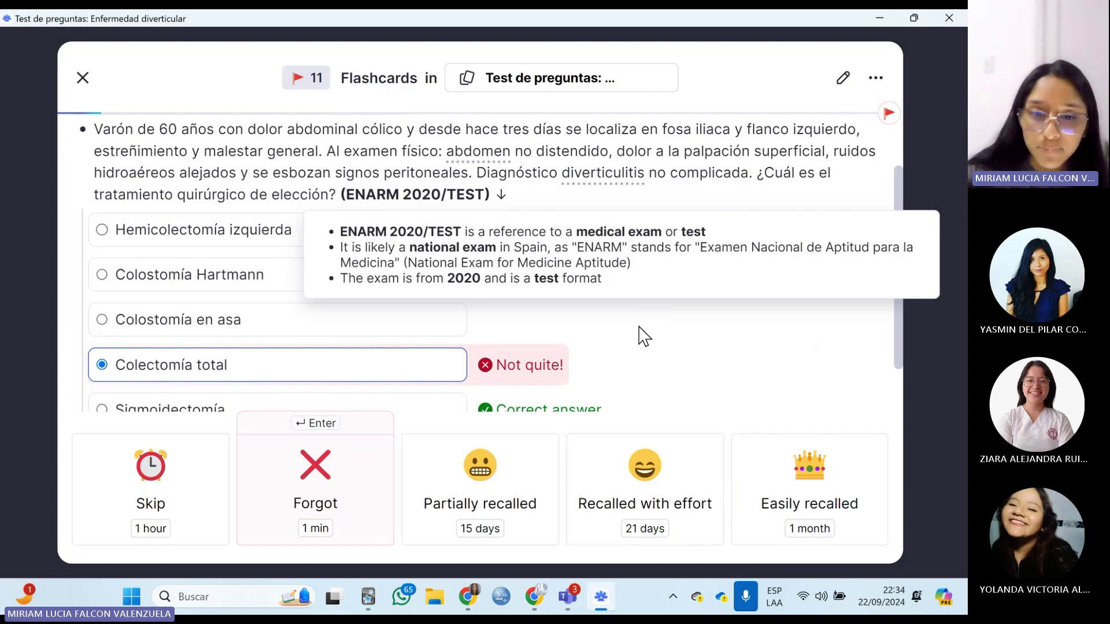
click(703, 363)
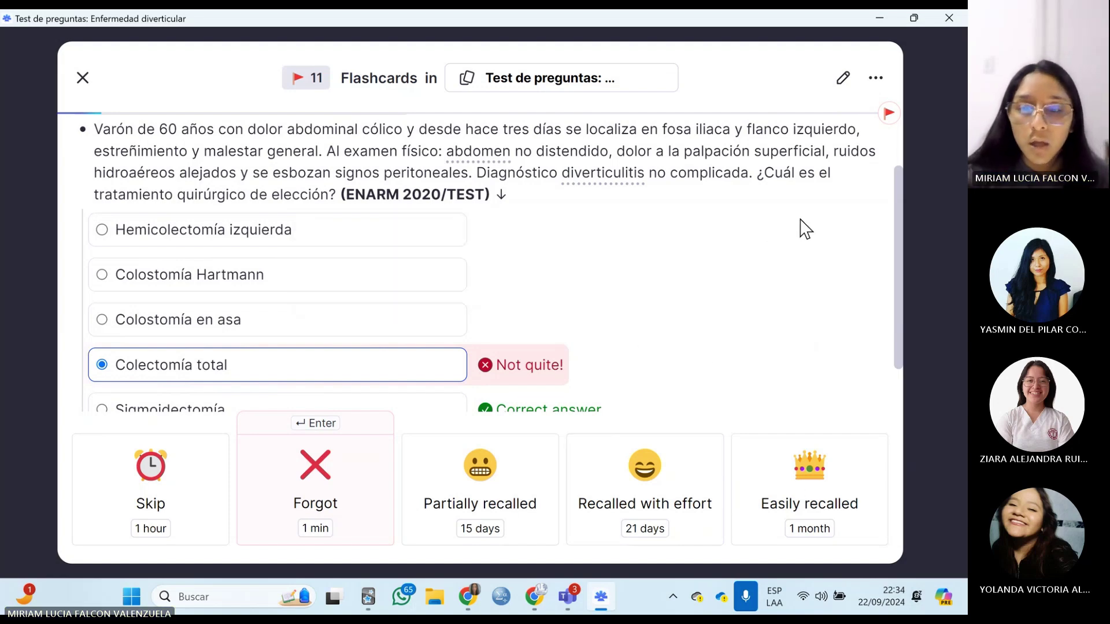
mouse_move(603, 172)
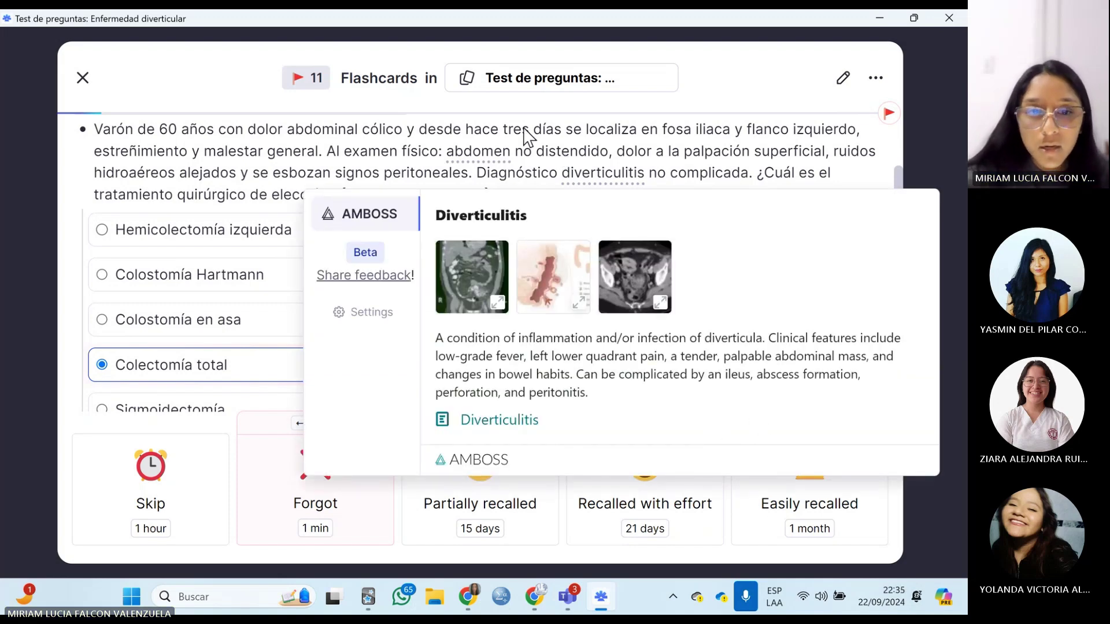
scroll(445, 377, down, 1)
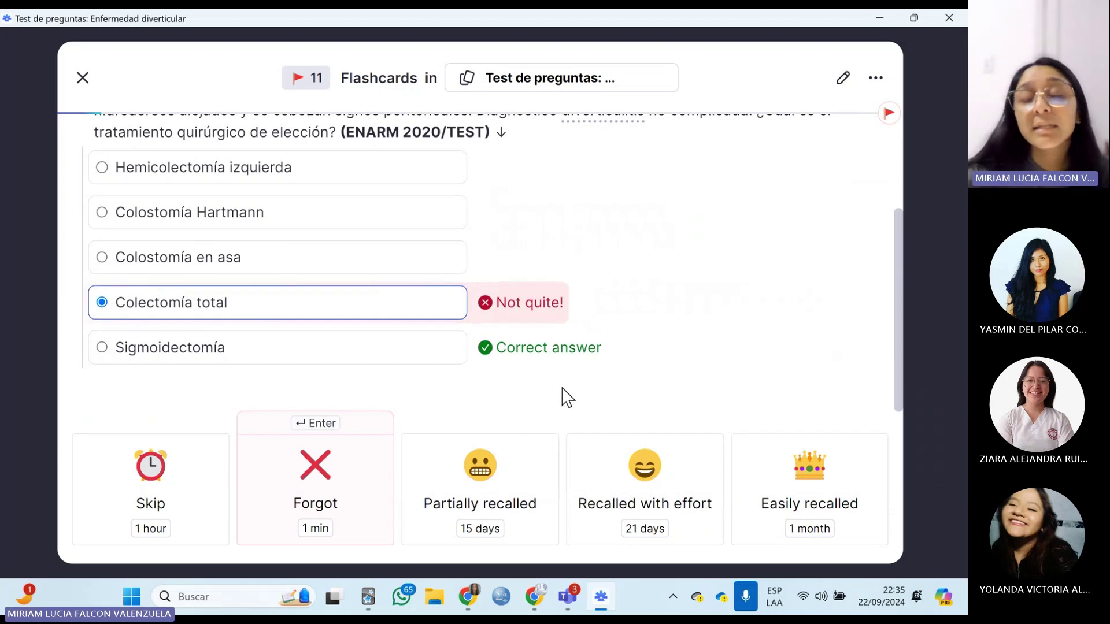
scroll(567, 387, up, 2)
scroll(565, 367, down, 1)
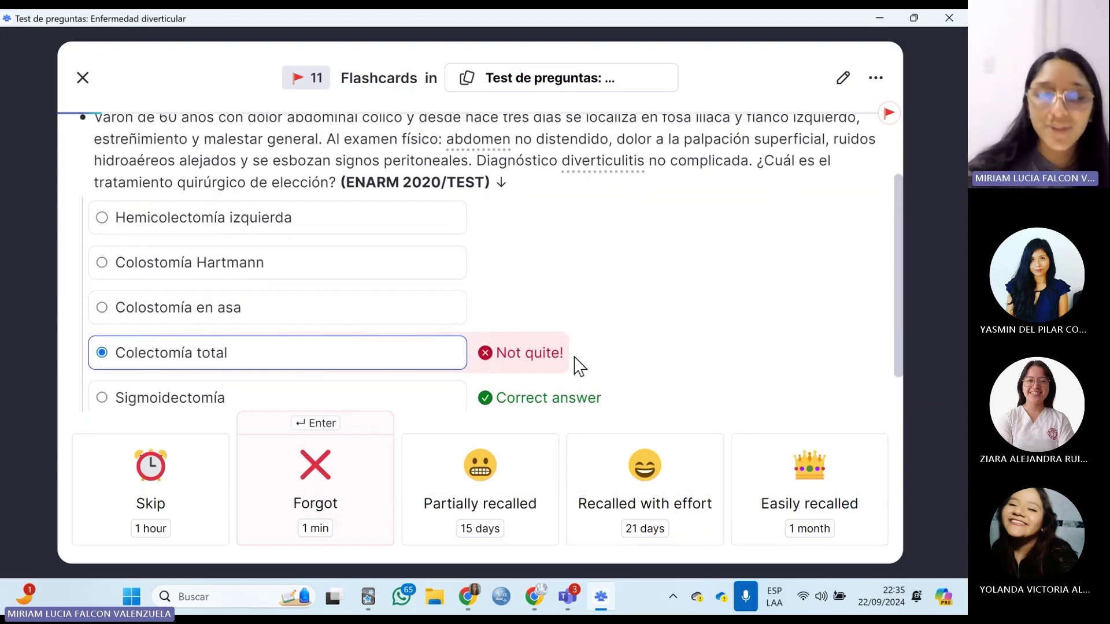
scroll(549, 265, down, 1)
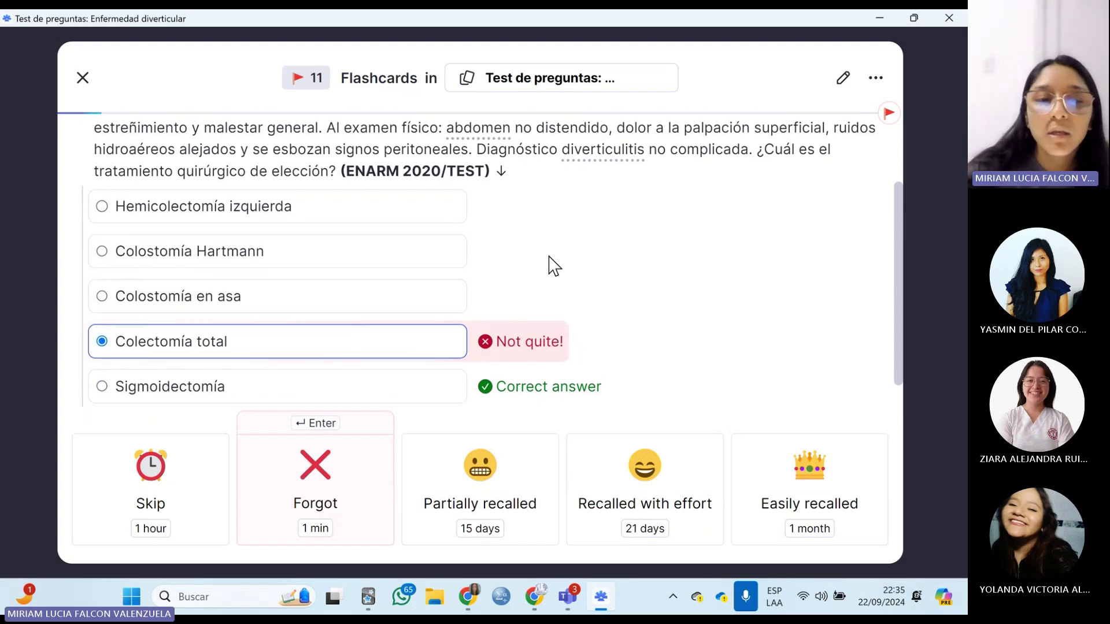
scroll(453, 324, up, 2)
Examine the pop-up definitions of "diverticulitis" and "abdomen" from the case statement.
mouse_move(602, 247)
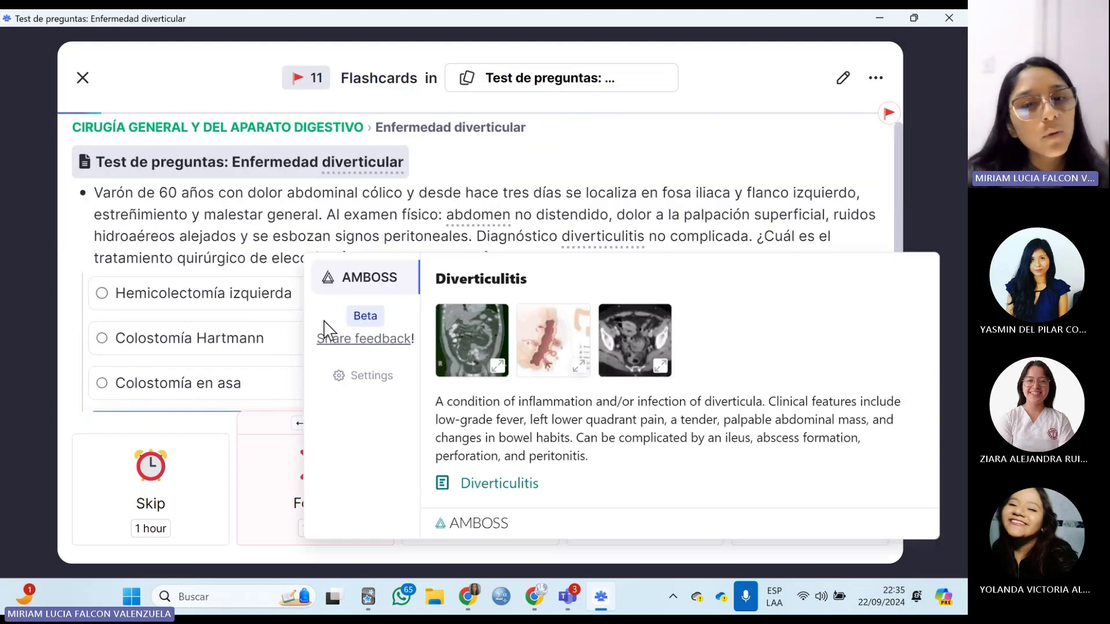
mouse_move(454, 228)
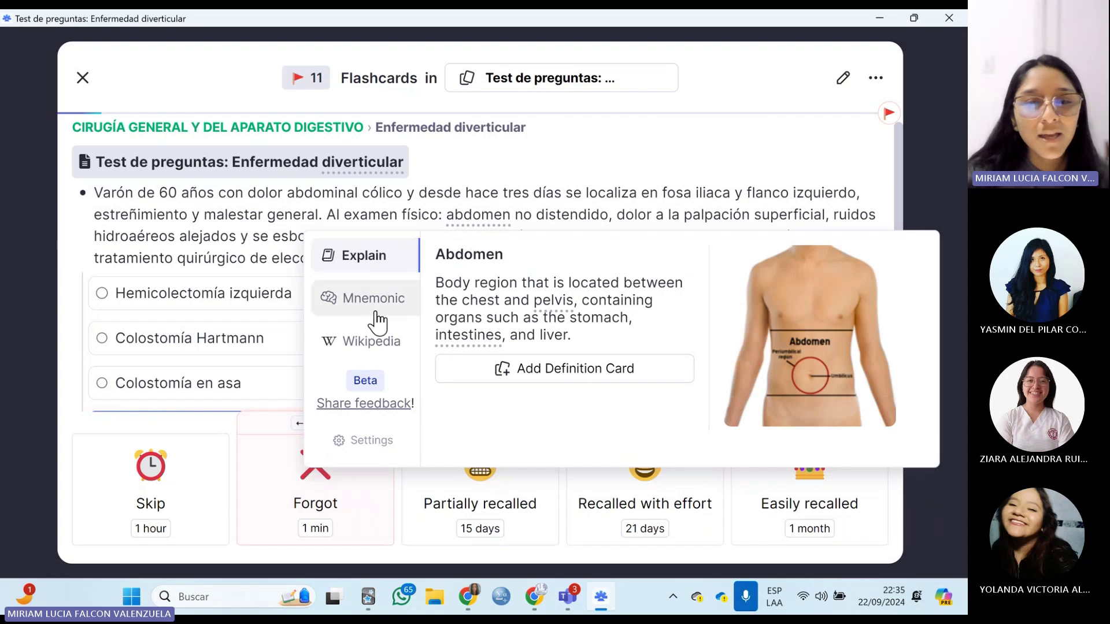
click(361, 305)
scroll(460, 387, down, 1)
click(398, 327)
Read the AMBOSS summary of "diverticulitis", open its first image in AMBOSS and submit the prefilled login form.
mouse_move(587, 248)
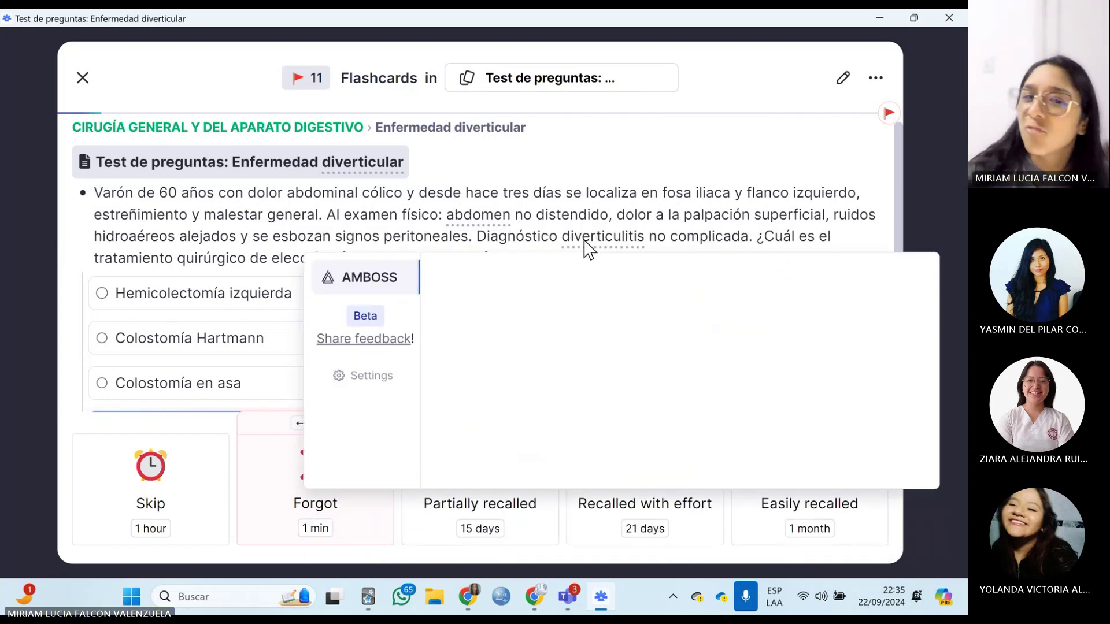
drag(530, 420, 708, 521)
click(519, 401)
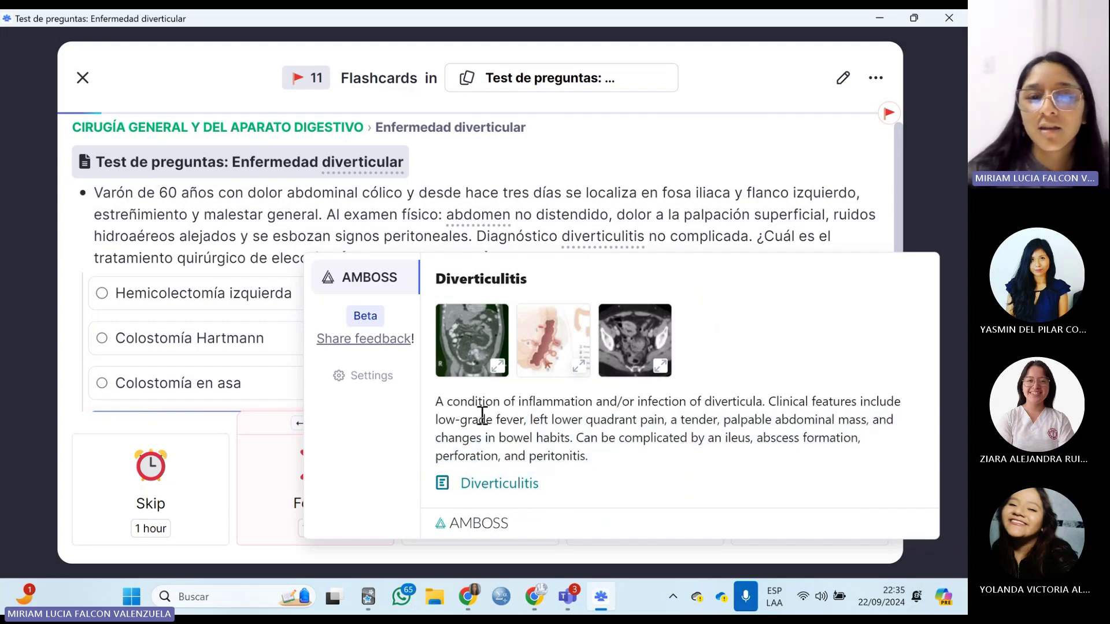
drag(518, 402, 700, 439)
click(486, 353)
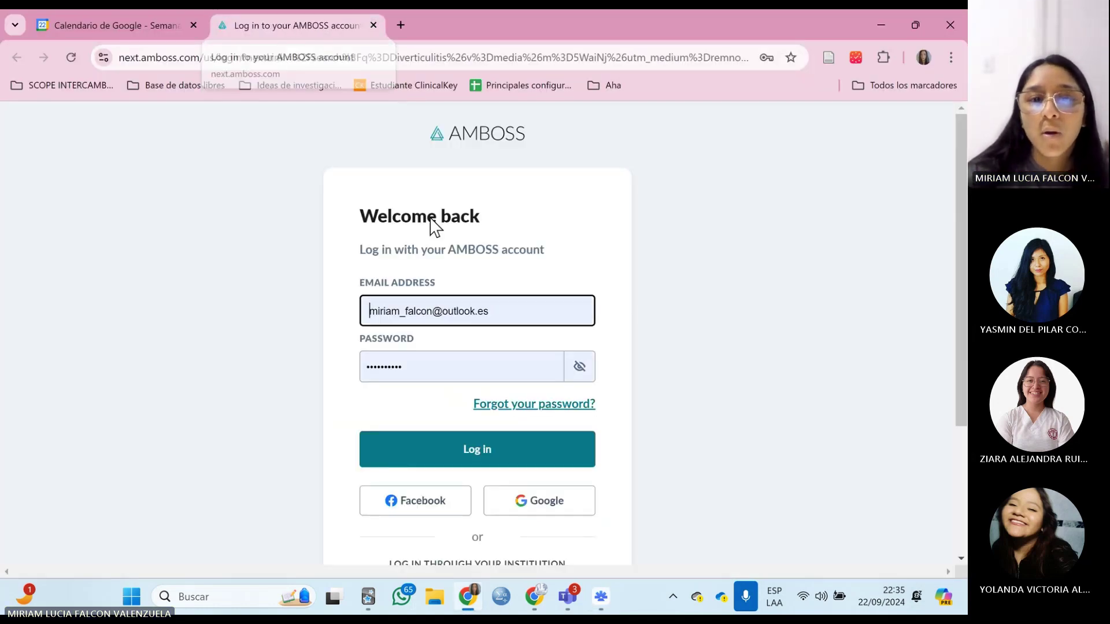
click(477, 449)
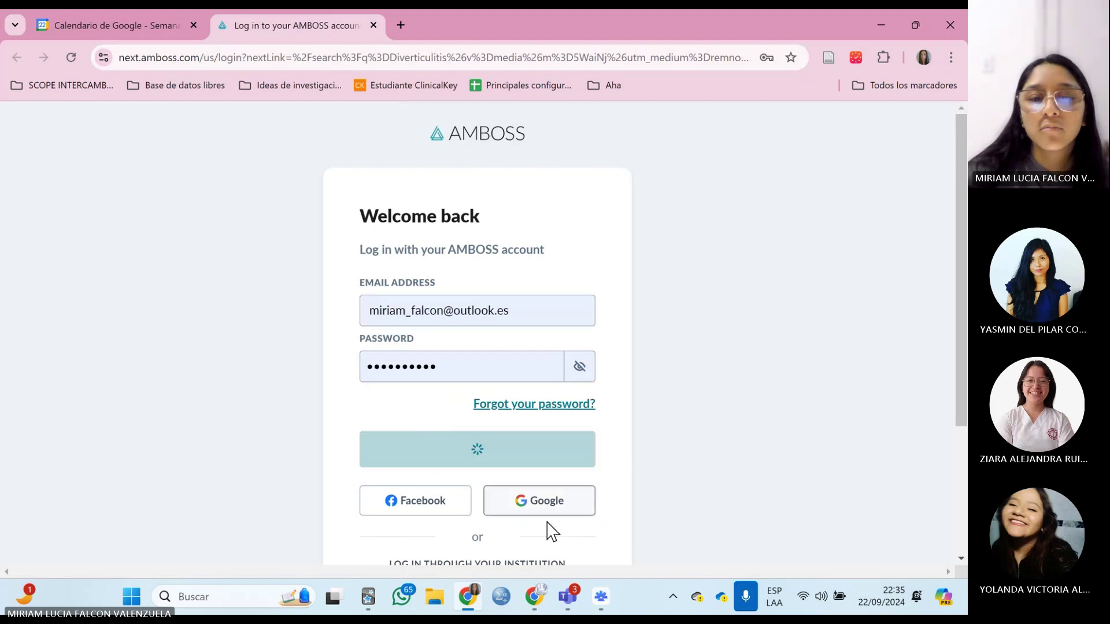
Switch back to RemNote, rate the ENARM 2020 diverticulitis card Forgot and close the flashcard queue.
click(601, 597)
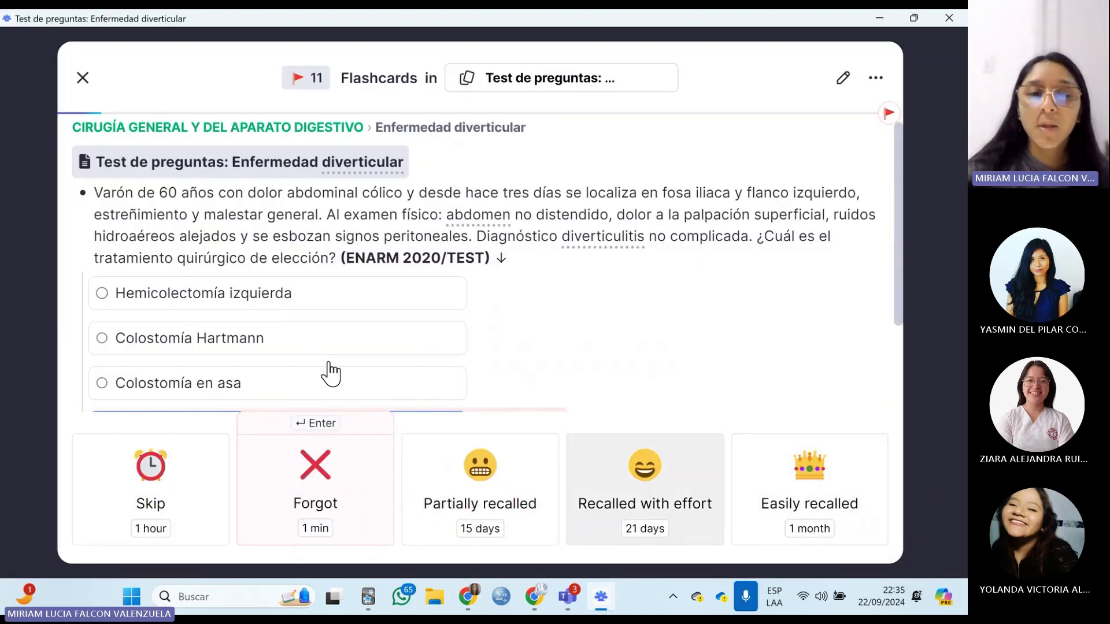
key(Return)
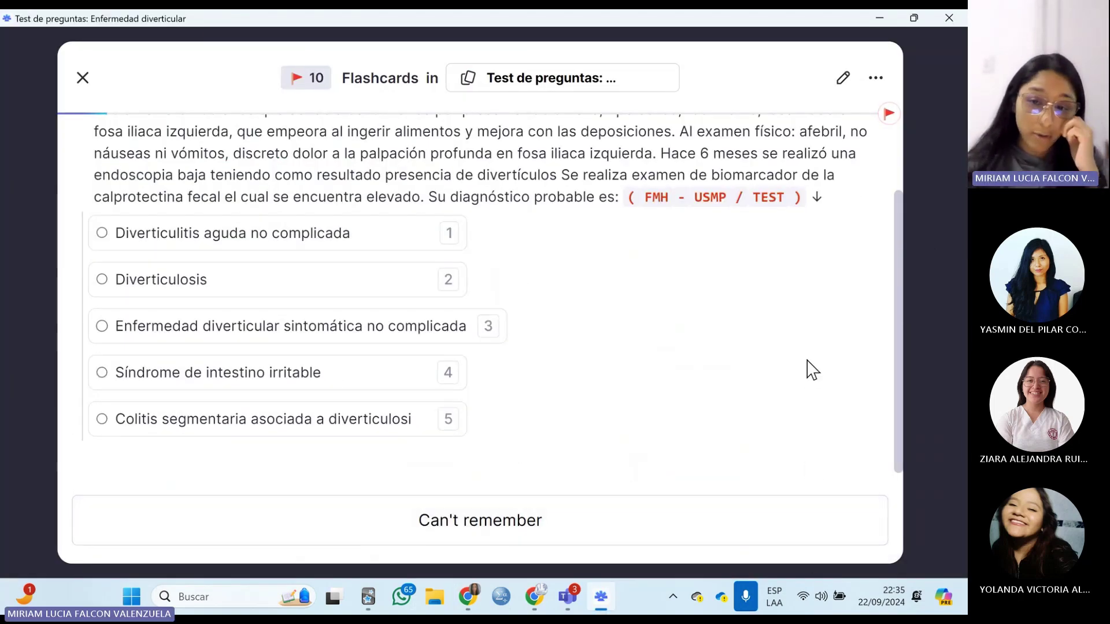
click(82, 79)
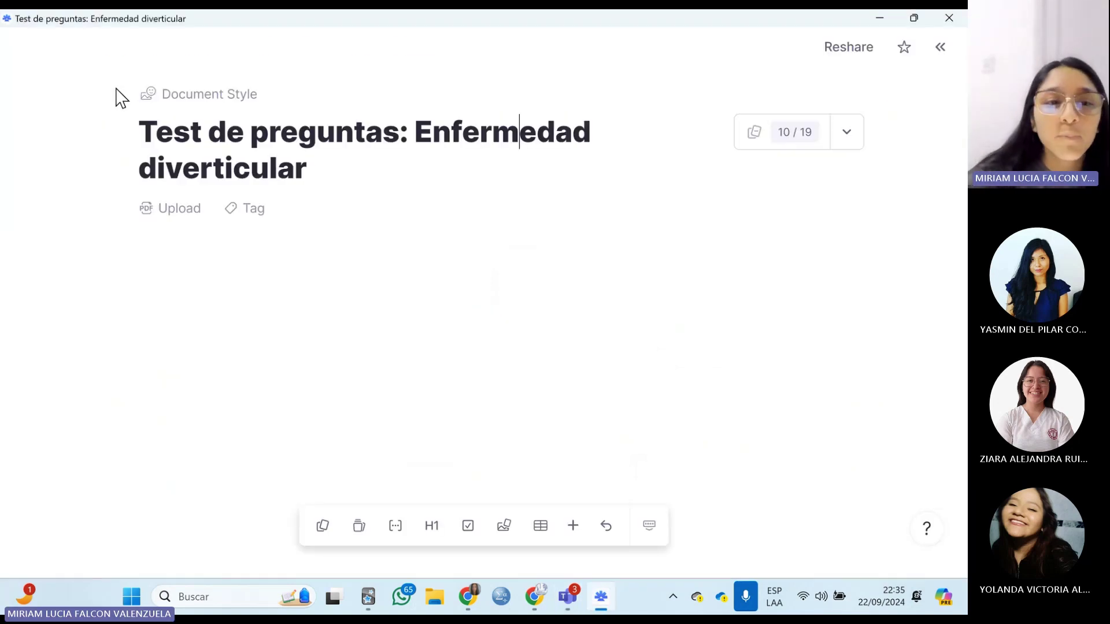
Open "Test de preguntas: Cáncer colorrectal" under "Colón y recto" in CIRUGÍA GENERAL Y DEL APARATO DIGESTIVO and start its flashcards.
click(168, 67)
scroll(231, 409, down, 6)
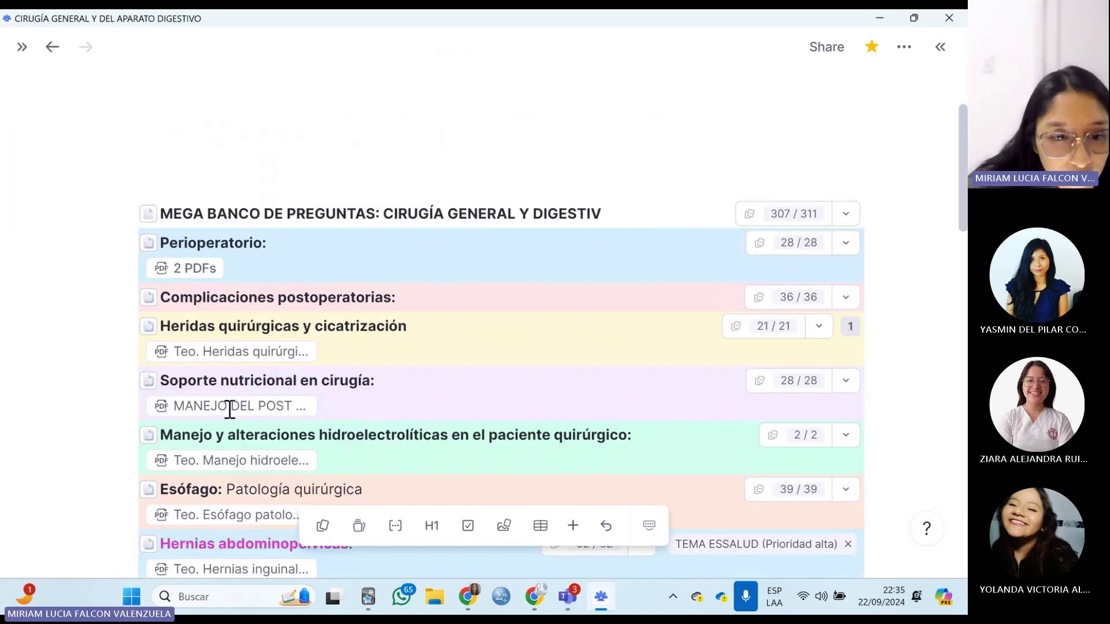
scroll(193, 319, up, 1)
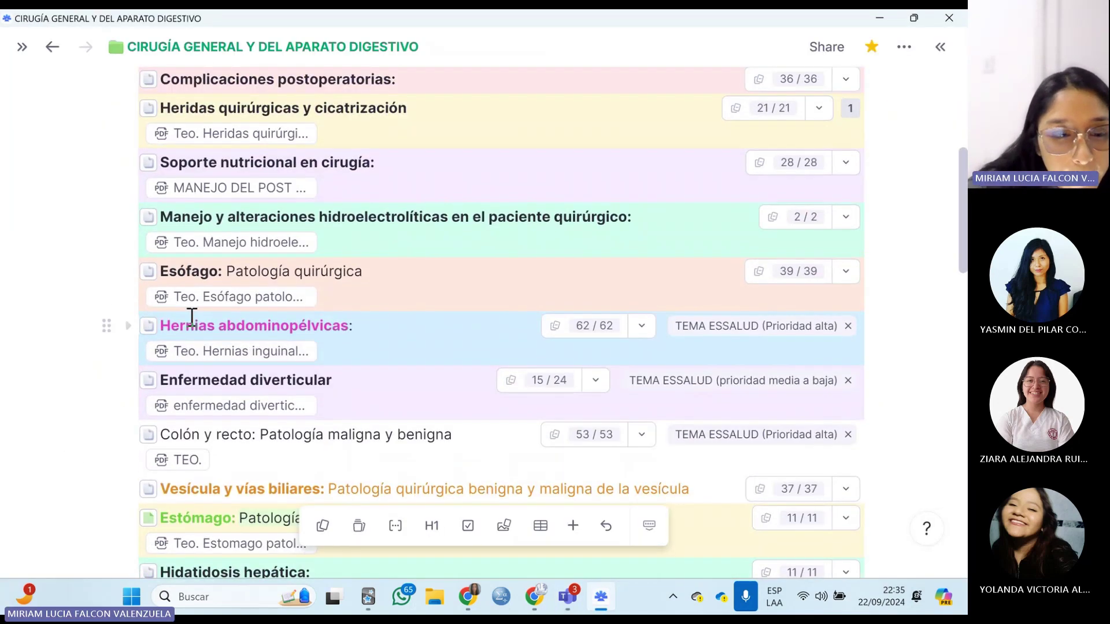
click(148, 438)
click(154, 323)
click(805, 134)
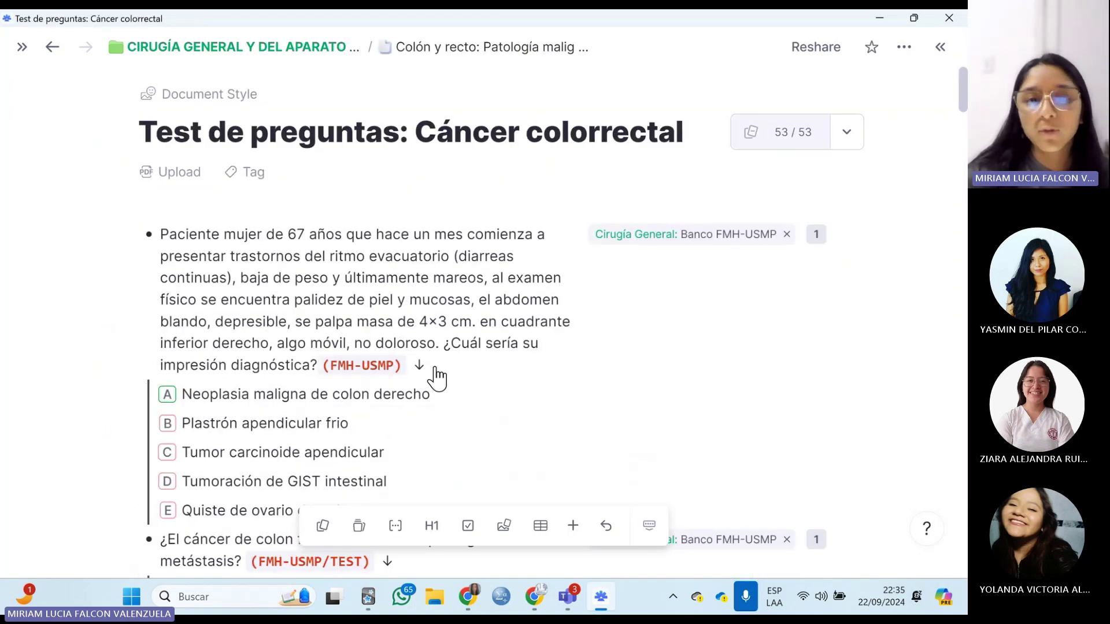
Reveal the answer to the 76-year-old's low intestinal obstruction card and rate it Partially recalled.
scroll(751, 161, up, 1)
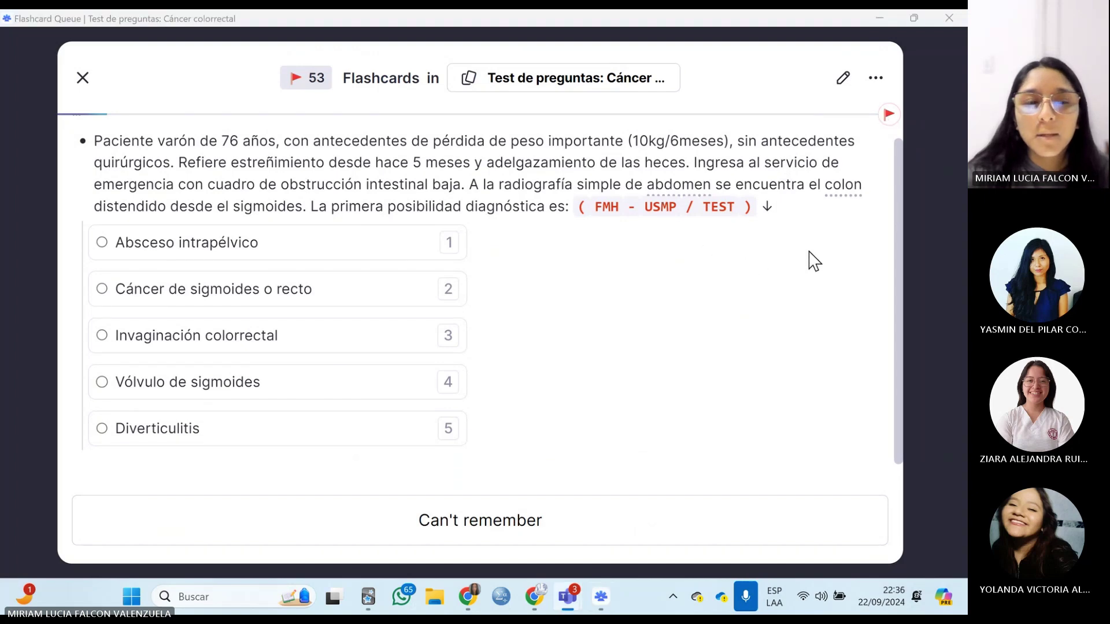
click(401, 513)
click(486, 515)
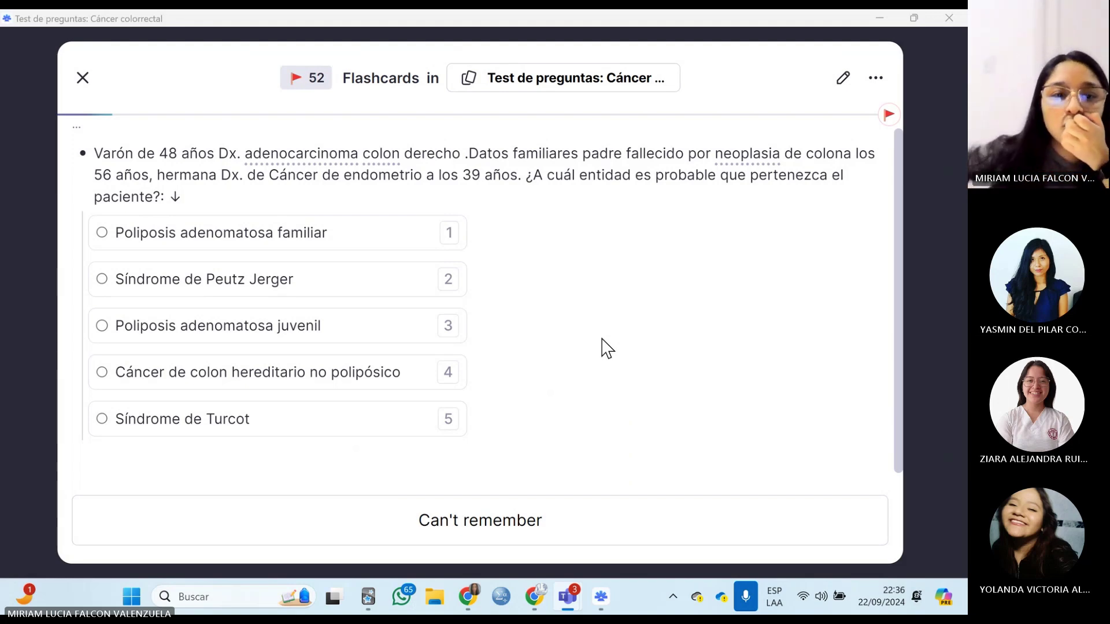
Answer the familial colon adenocarcinoma card with "Cáncer de colon hereditario no polipósico" and rate it Easily recalled.
click(382, 392)
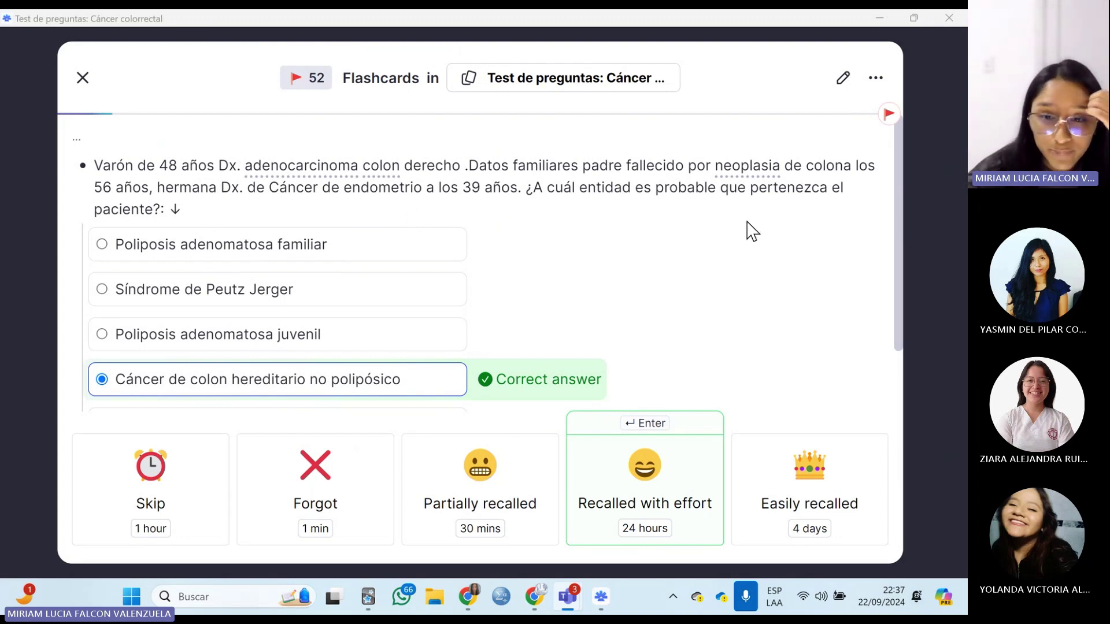
click(806, 529)
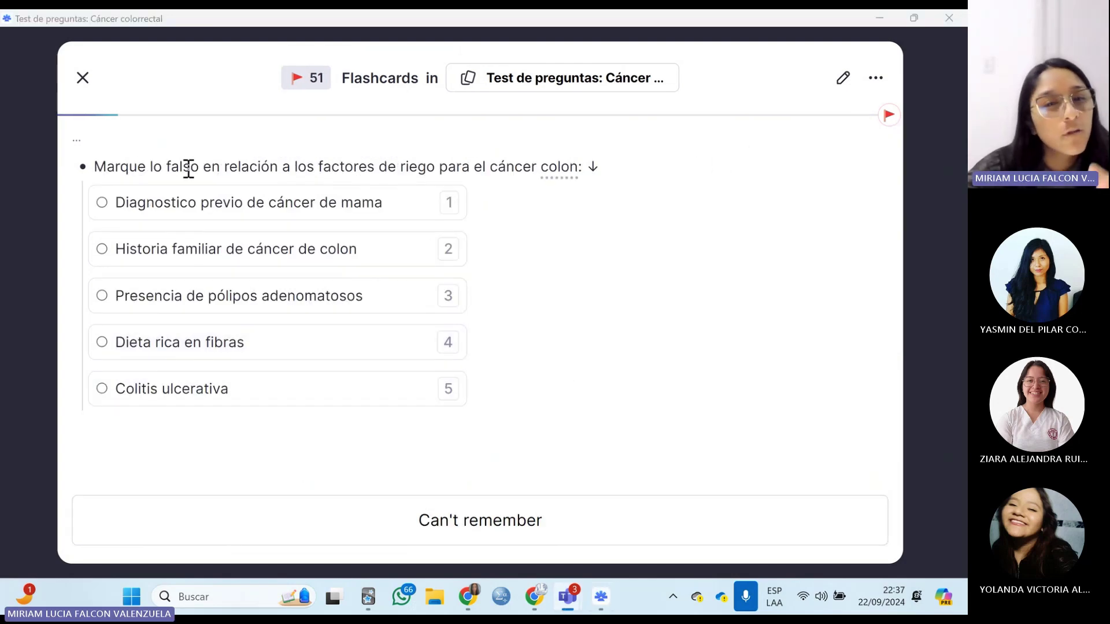
Answer the colon cancer risk factors card with "Dieta rica en fibras", highlight "Colitis ulcerativa" and rate it Partially recalled.
click(245, 358)
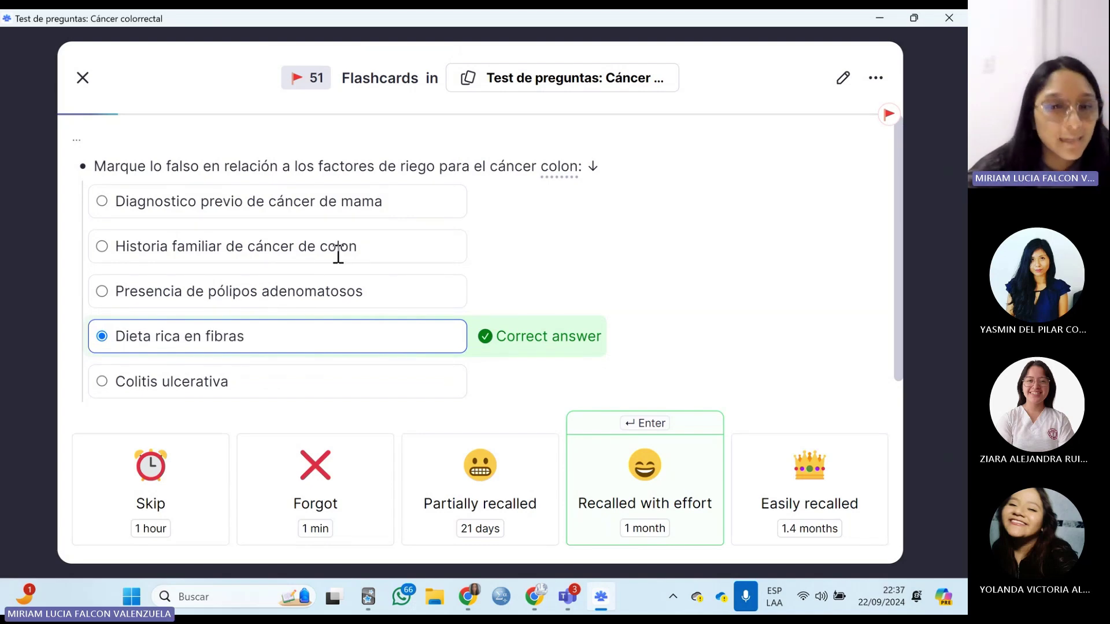
drag(378, 291, 219, 317)
drag(235, 391, 110, 403)
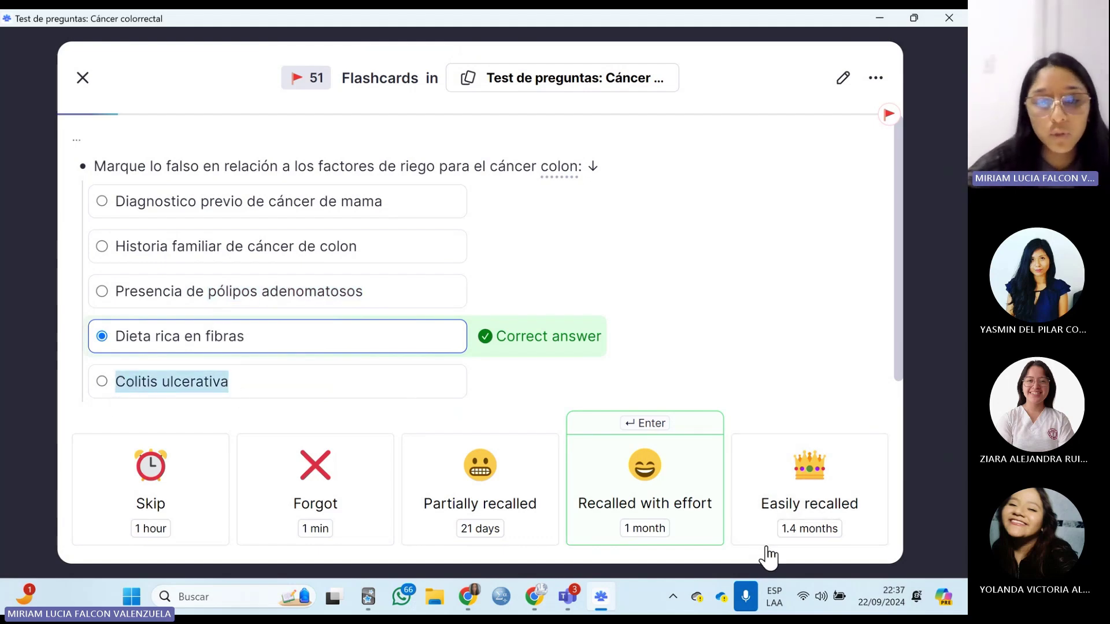
click(521, 495)
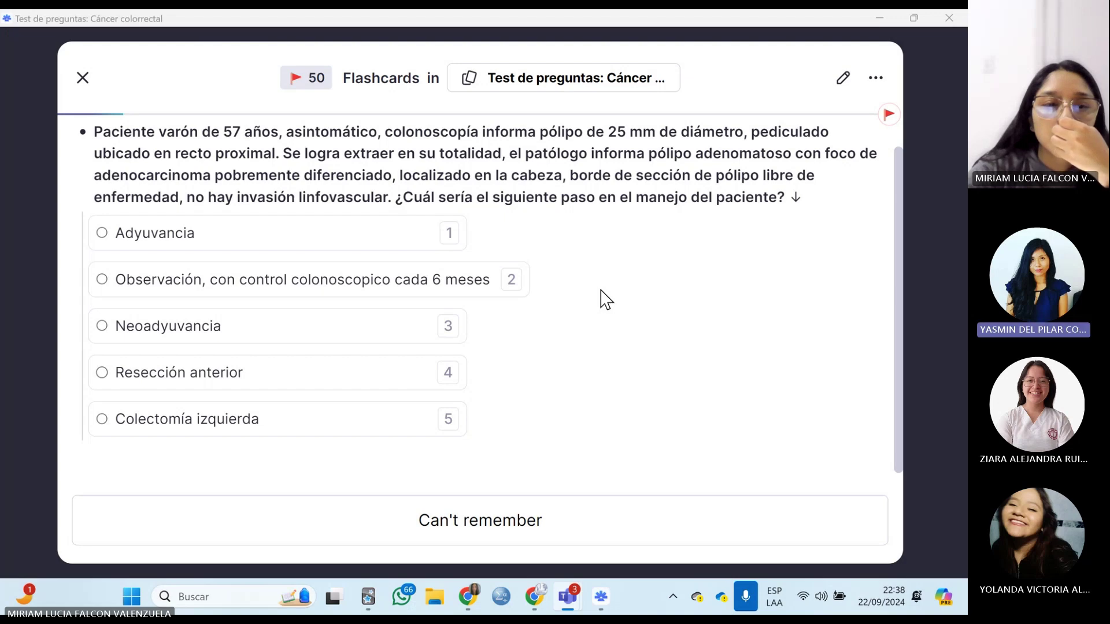
Answer the 25 mm pedunculated rectal polyp card with "Resección anterior" and review the case statement and options.
click(390, 390)
scroll(721, 310, up, 3)
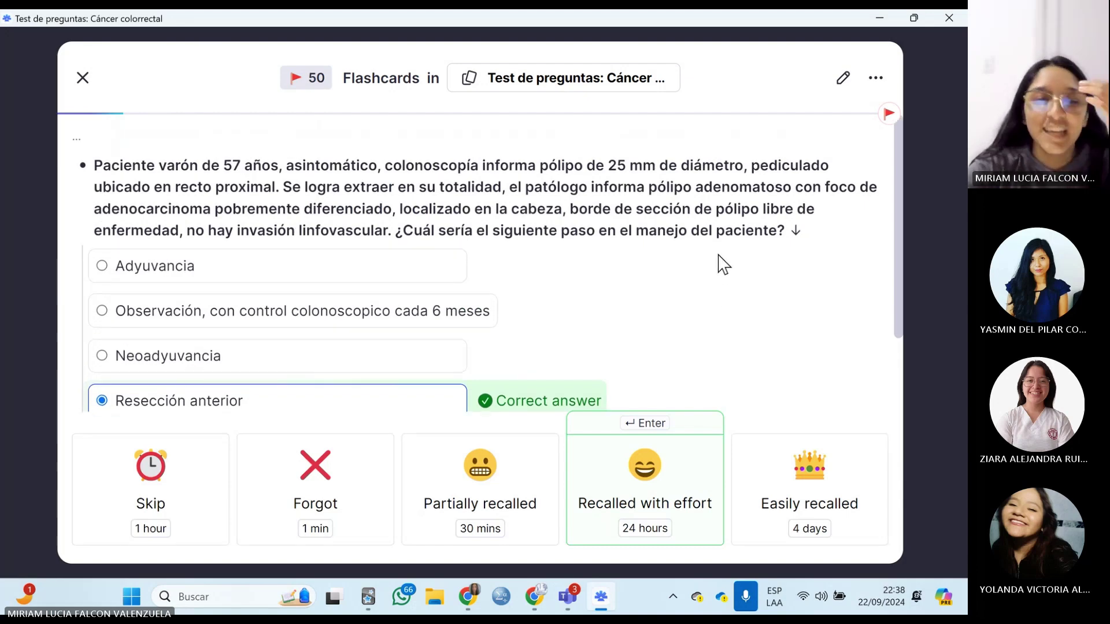
scroll(719, 263, down, 1)
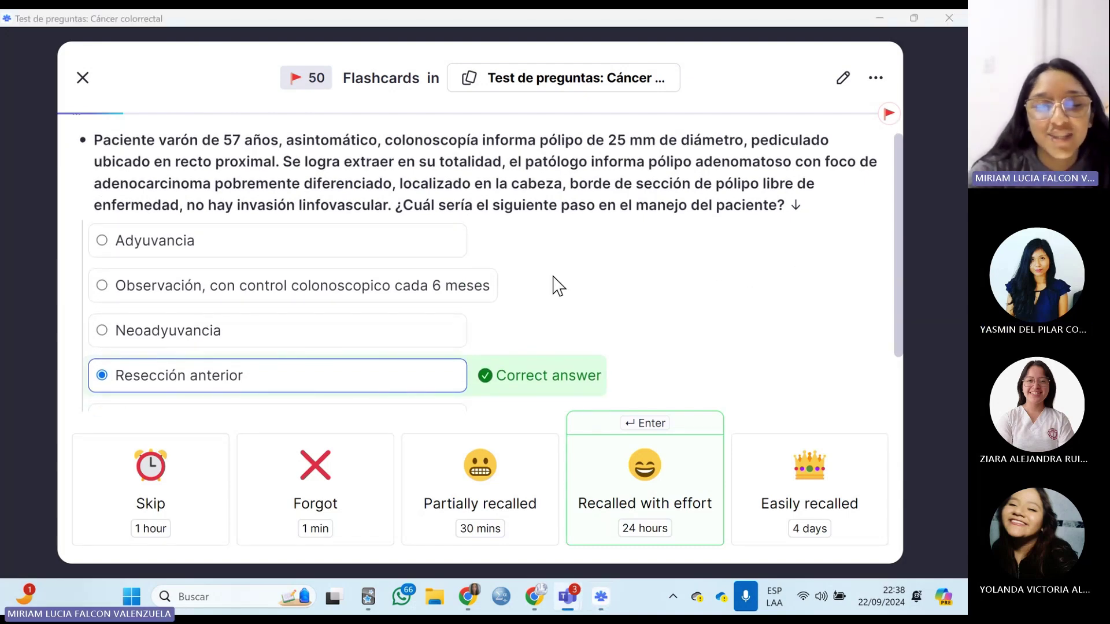
scroll(633, 255, down, 3)
scroll(633, 255, up, 2)
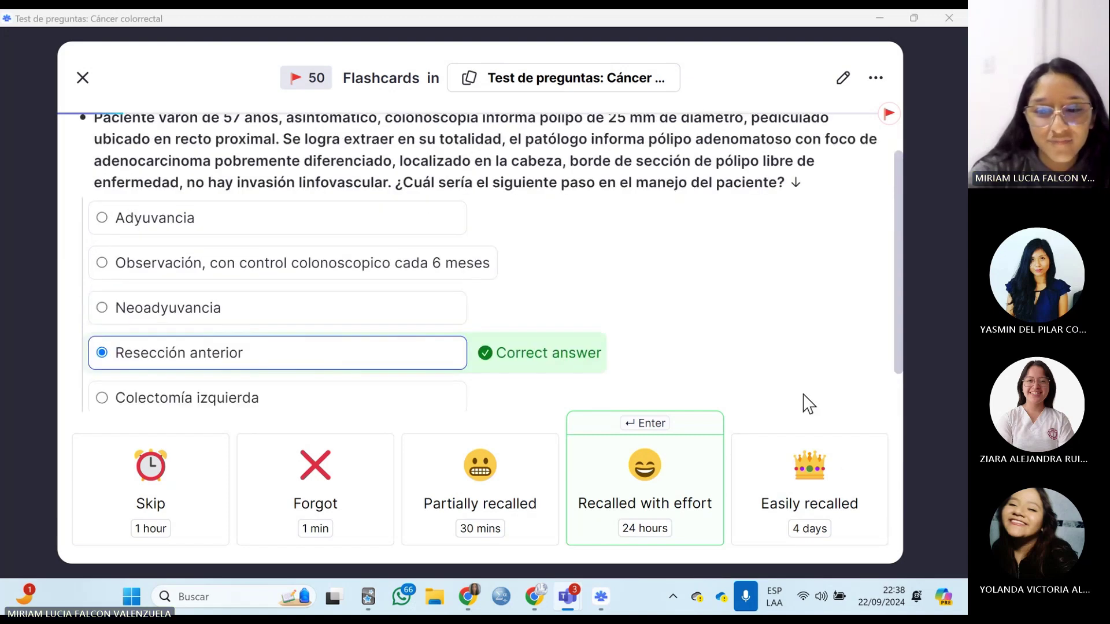
scroll(602, 347, up, 2)
scroll(597, 330, down, 3)
scroll(631, 340, up, 2)
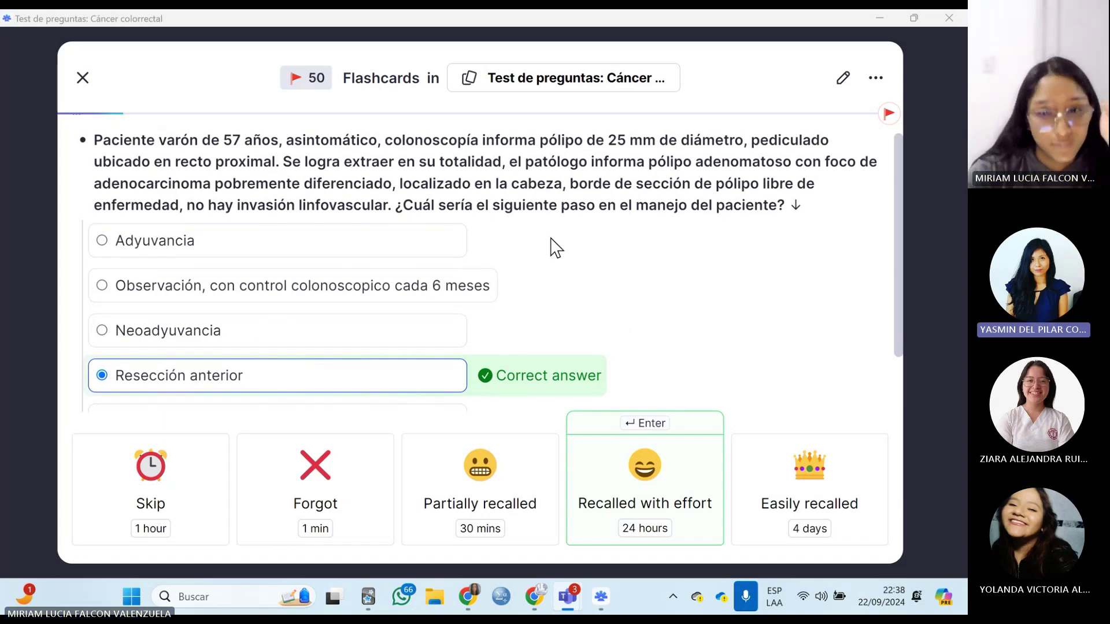
Highlight the tumour differentiation and resection margin details in the polyp case statement, and rate the card Easily recalled.
double_click(386, 182)
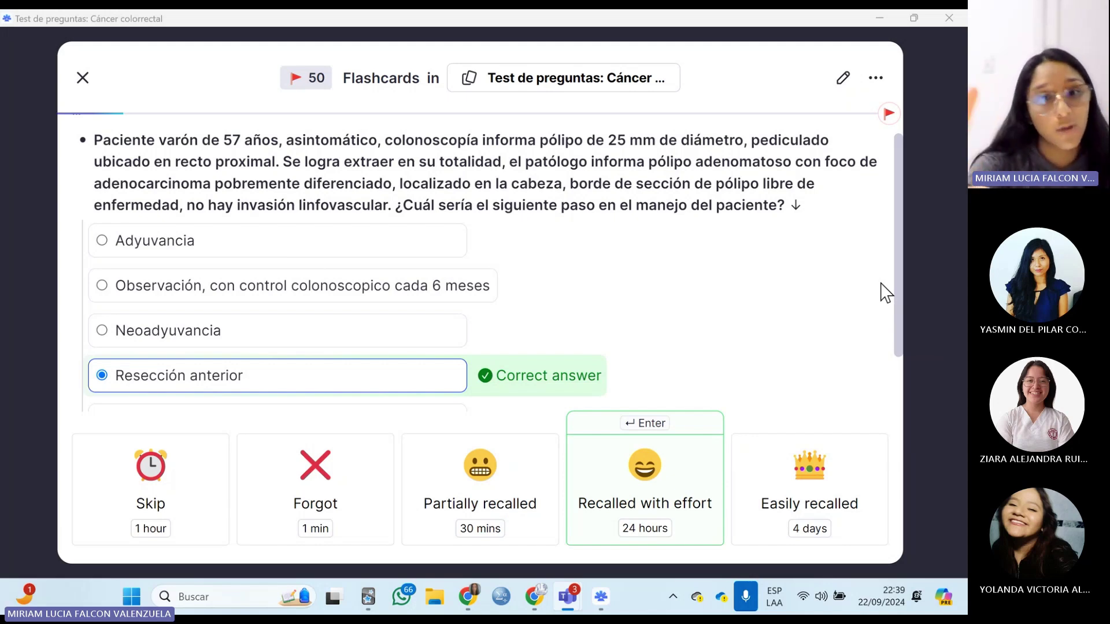
click(597, 191)
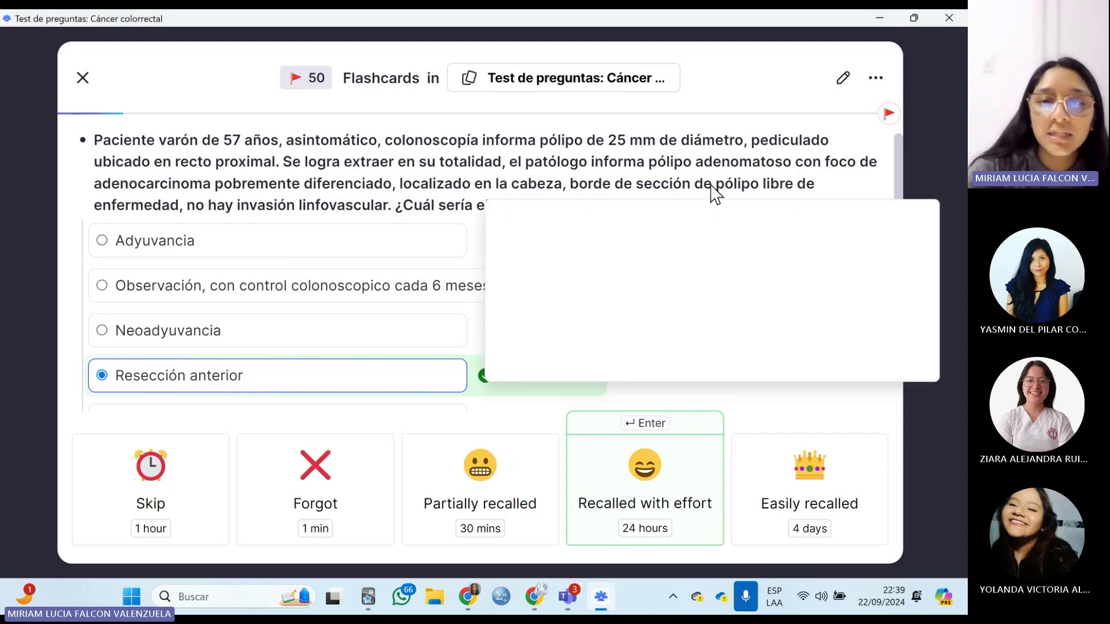
click(827, 182)
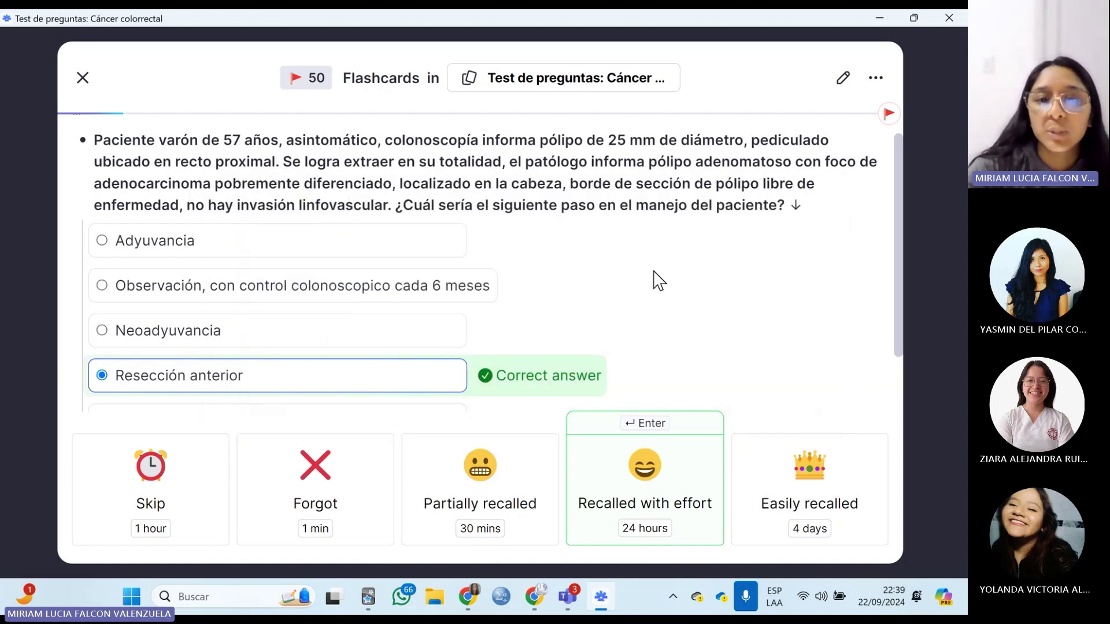
click(771, 524)
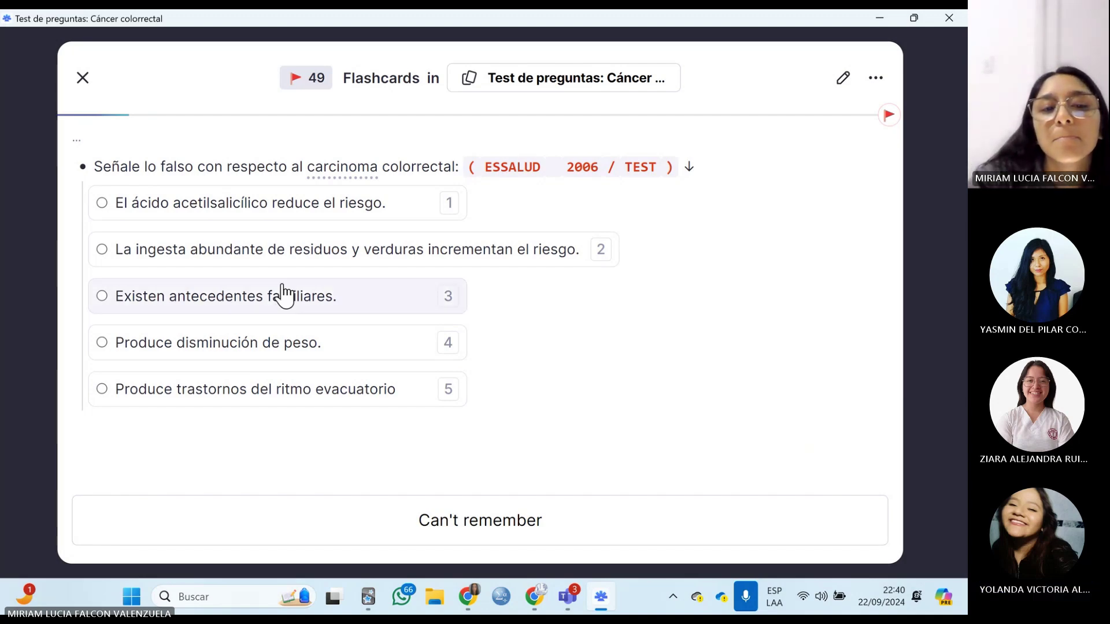
Answer the ESSALUD 2006 colorectal carcinoma card with "La ingesta abundante de residuos y verduras incrementan el riesgo" and rate it Recalled with effort.
click(285, 254)
click(651, 521)
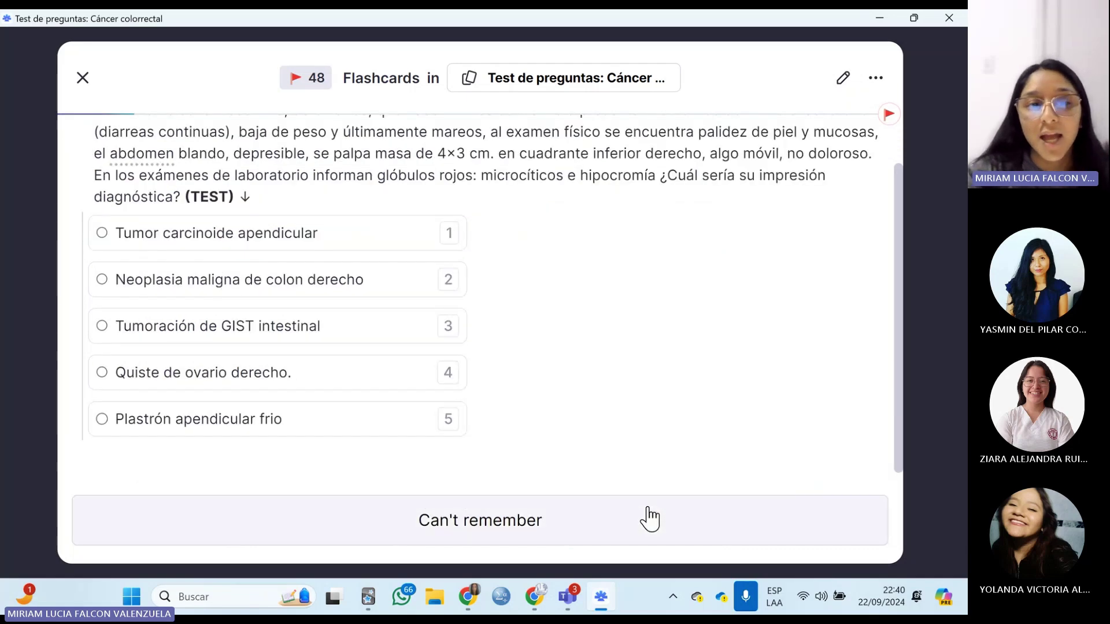